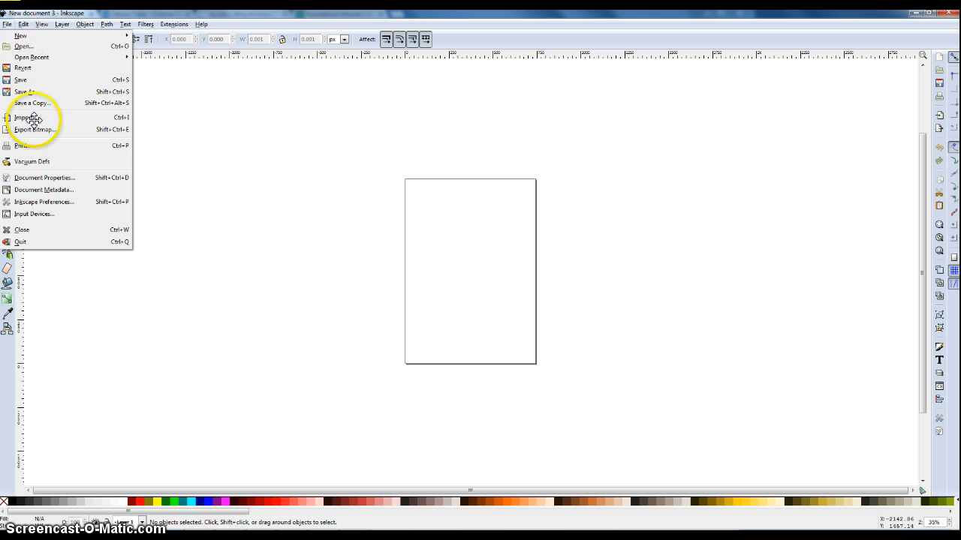
Set the document's custom page size to 270 px wide and 180 px high.
left_click(33, 178)
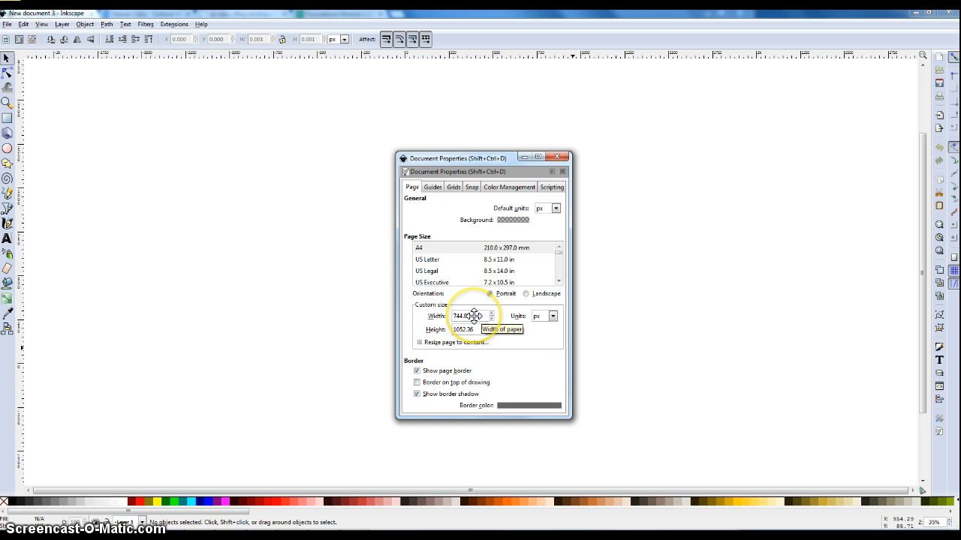
left_click_drag(472, 315, 439, 317)
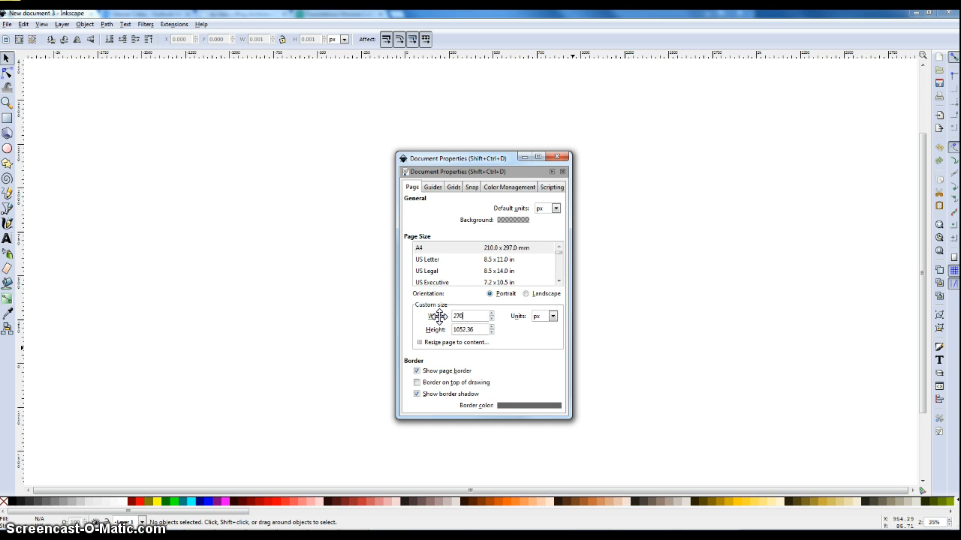
left_click_drag(477, 328, 431, 329)
type("180")
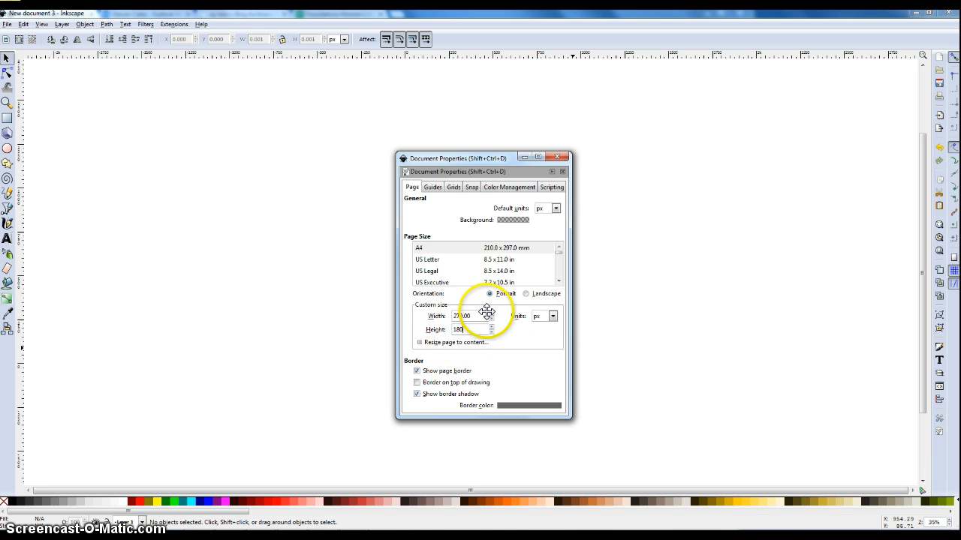
Add a rectangular grid to the document with 10 px spacing in both X and Y.
left_click(455, 187)
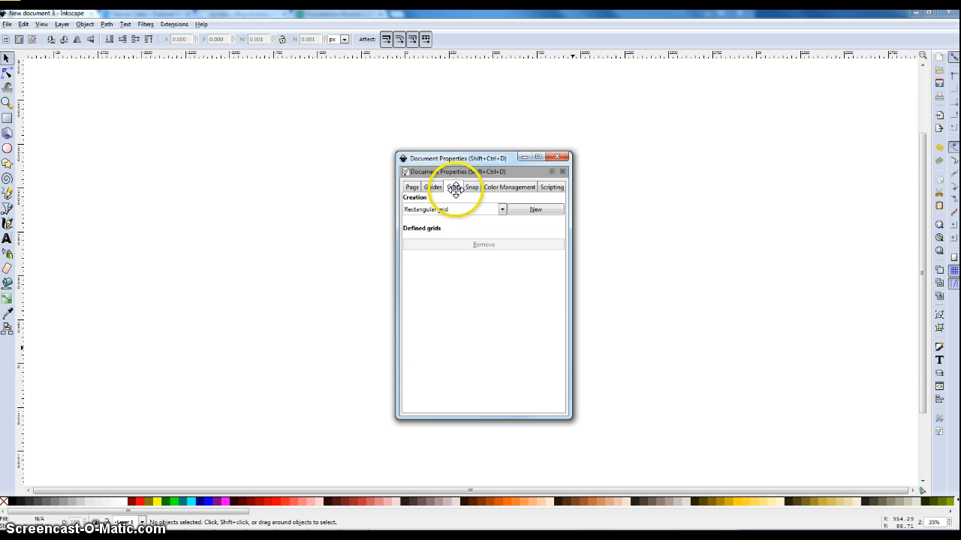
left_click(530, 209)
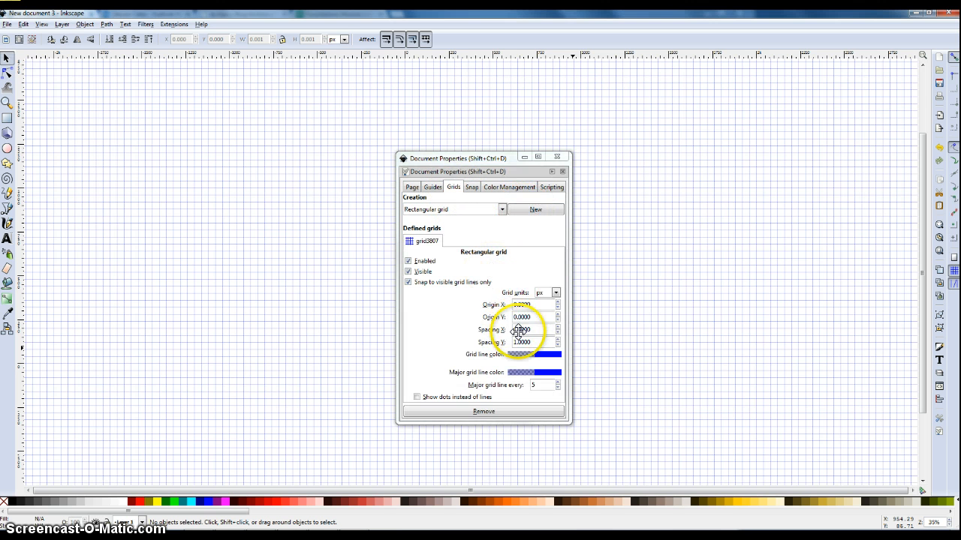
left_click_drag(533, 329, 500, 329)
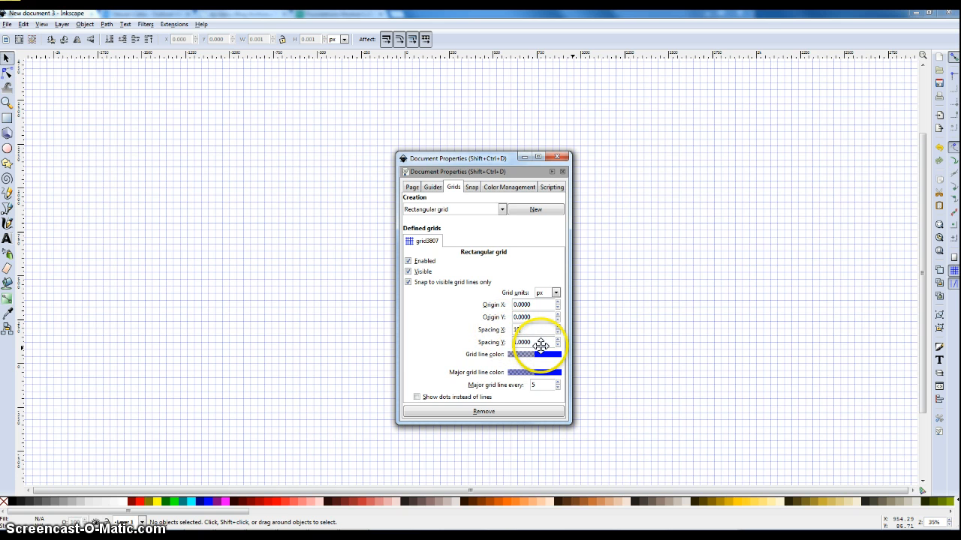
left_click_drag(541, 343, 499, 343)
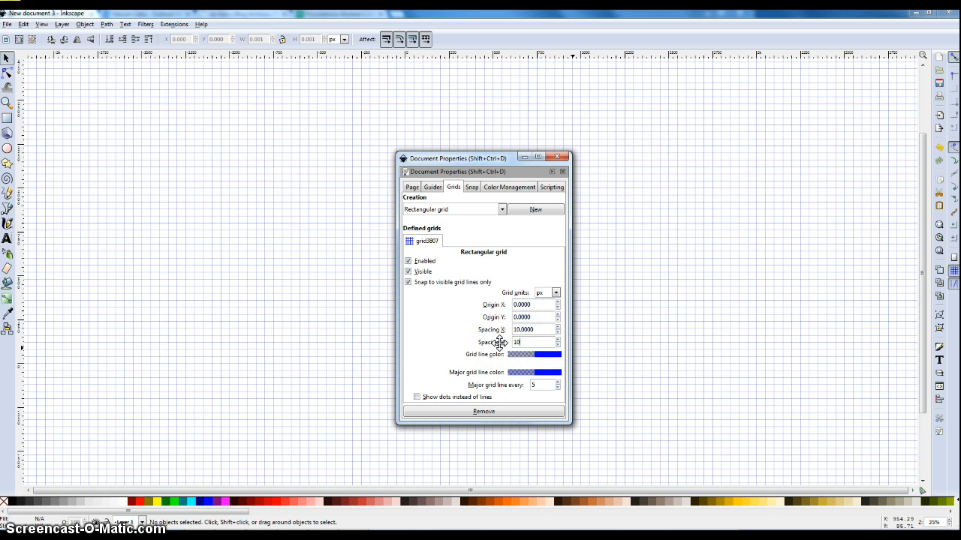
left_click(524, 329)
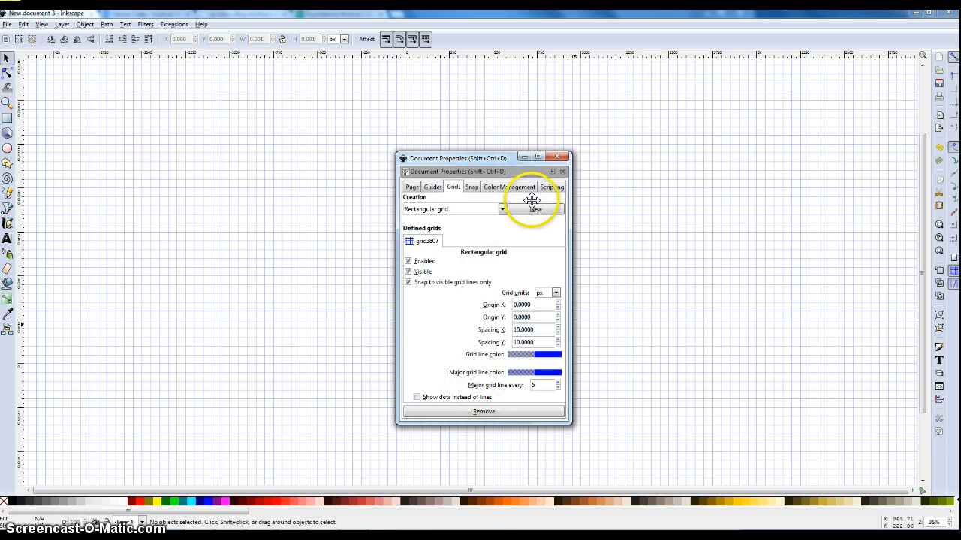
left_click(560, 158)
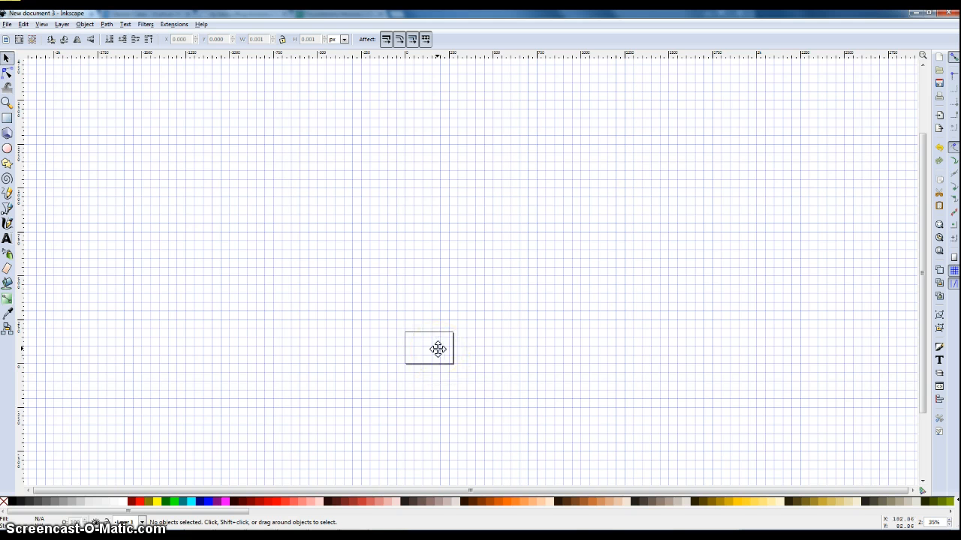
Draw a 270 by 180 px rectangle that covers the whole page, snapped to the page corners.
key("ctrl")
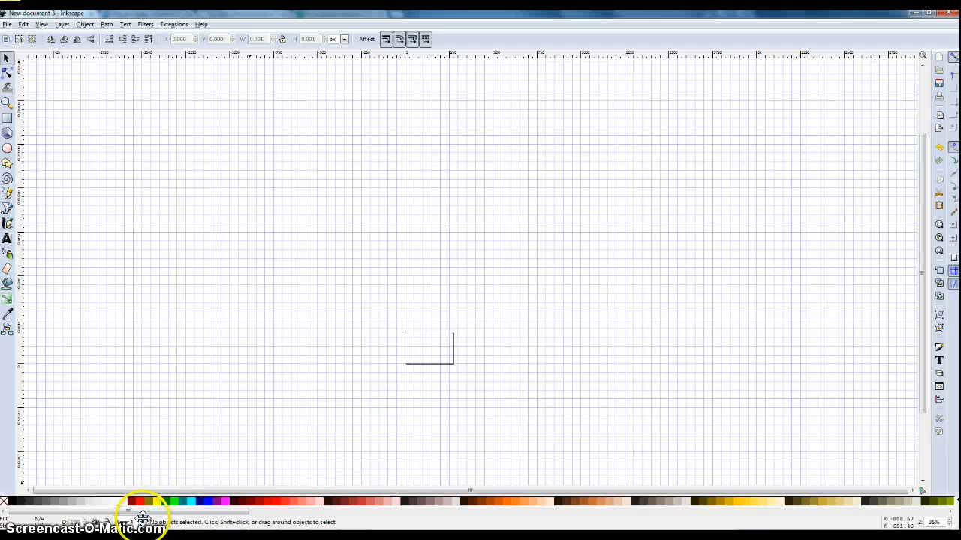
key("ctrl")
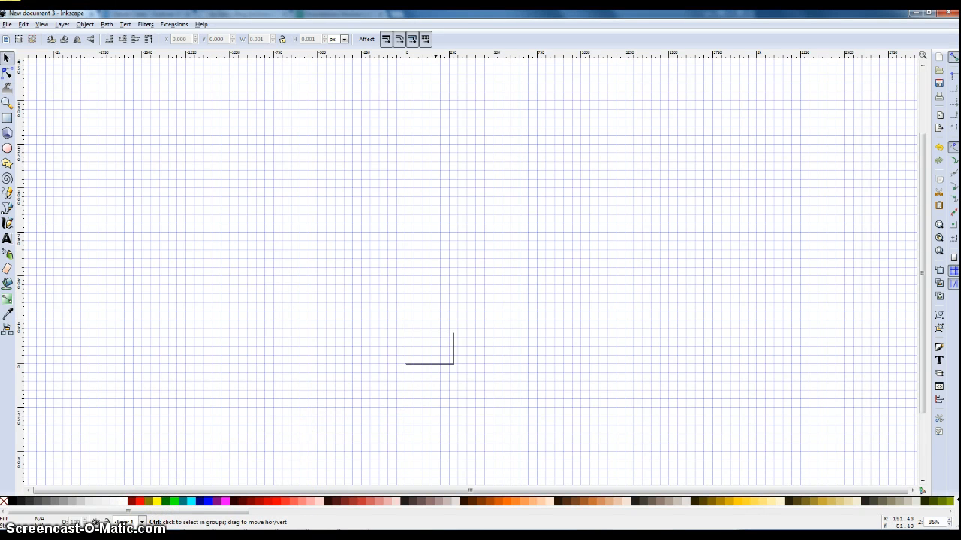
scroll(442, 347, "up", 1)
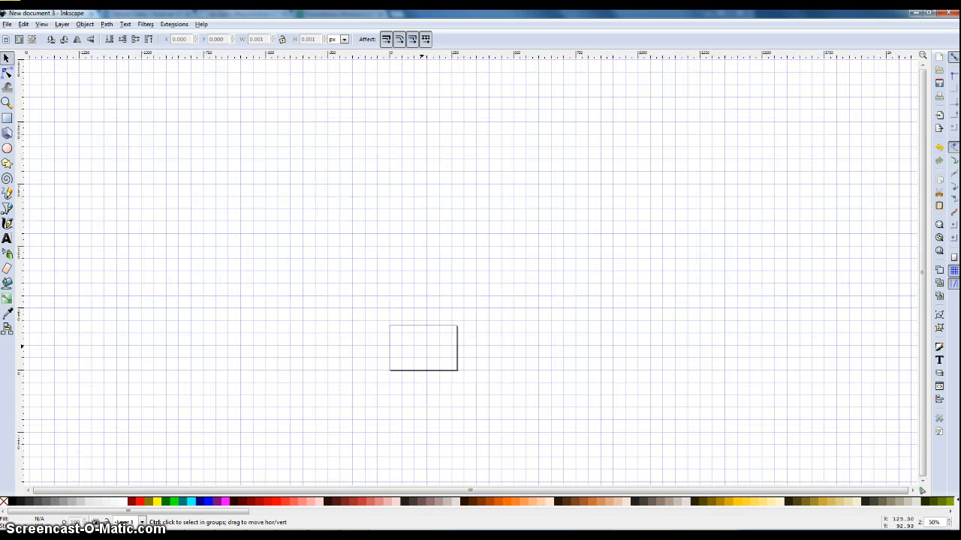
scroll(422, 348, "up", 5)
scroll(422, 358, "up", 1)
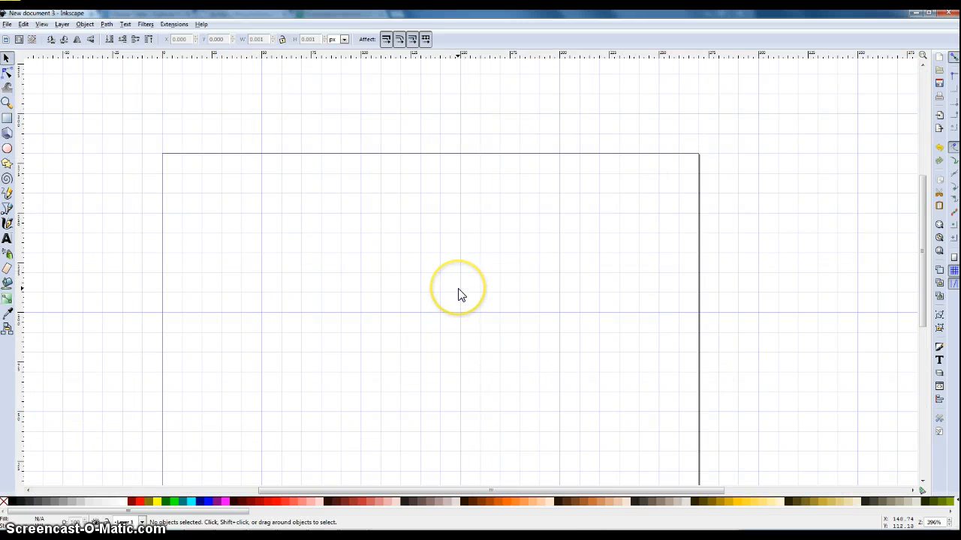
scroll(465, 254, "down", 2)
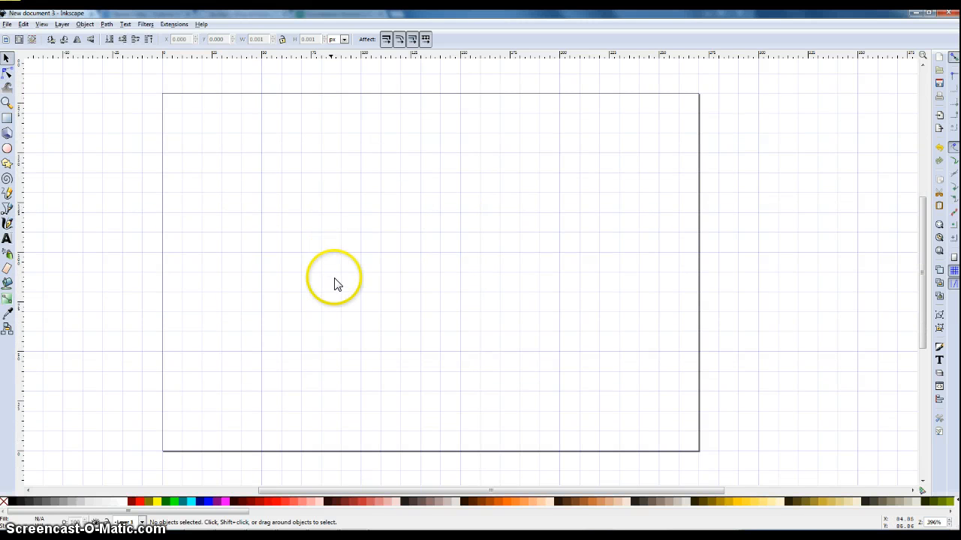
scroll(363, 271, "down", 1)
scroll(362, 270, "up", 2)
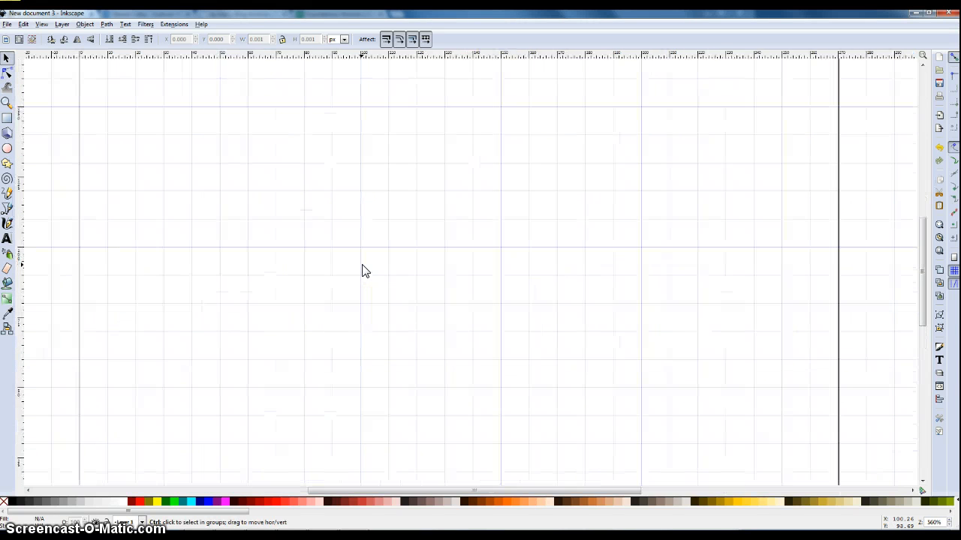
scroll(363, 270, "down", 1)
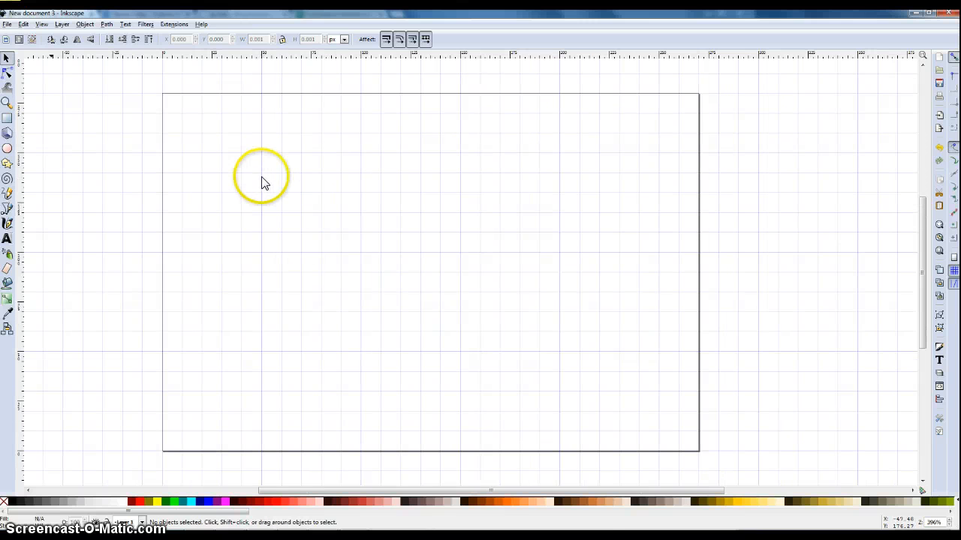
left_click(8, 119)
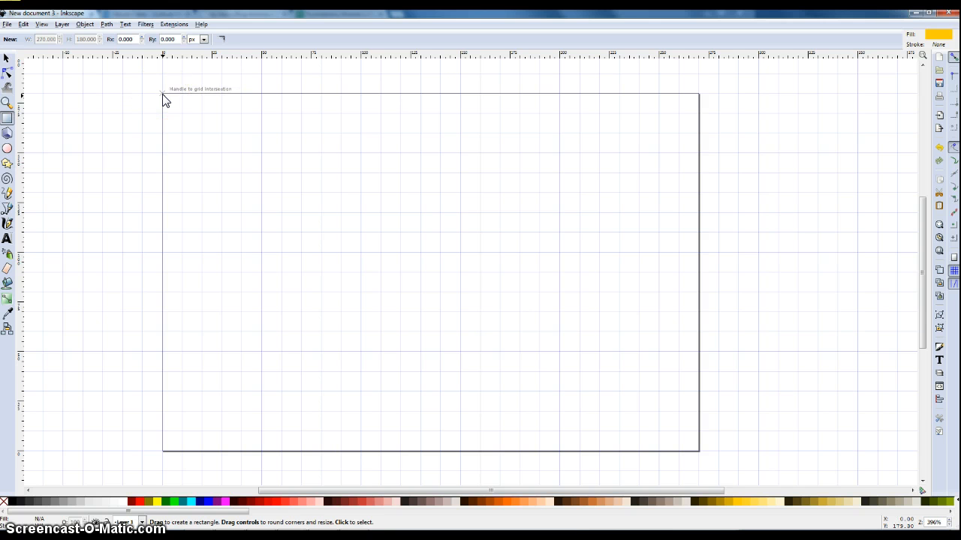
left_click_drag(162, 95, 699, 457)
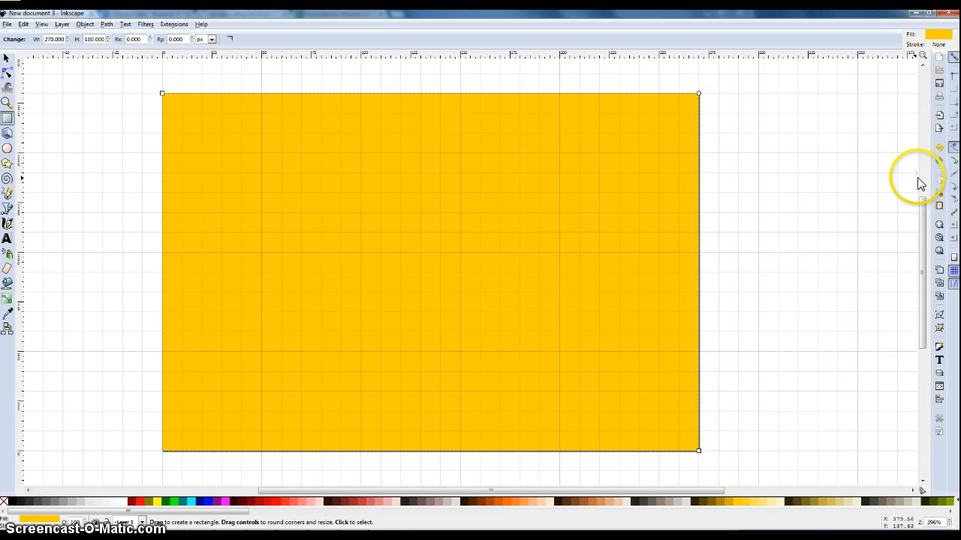
Set the rectangle's flat fill colour to RGB 0, 51, 153.
left_click(84, 25)
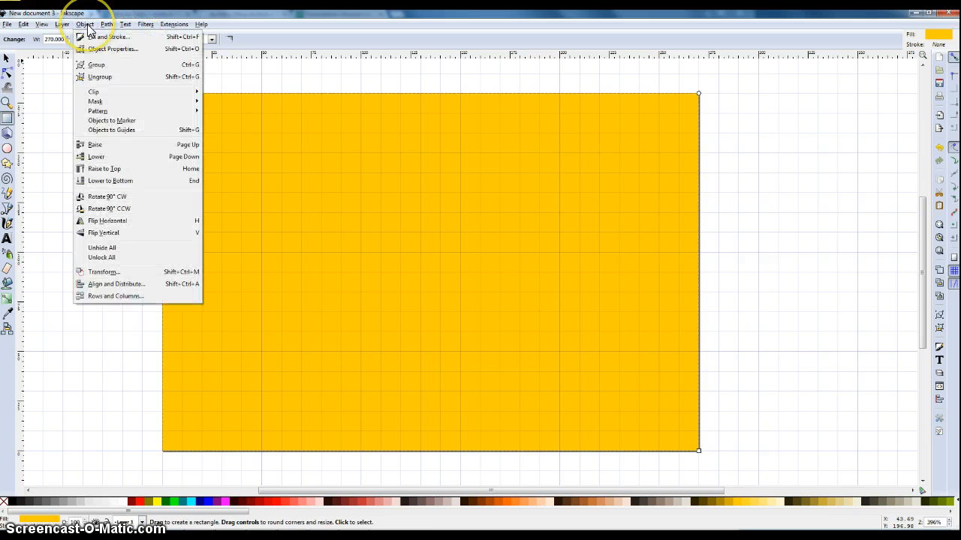
left_click(98, 38)
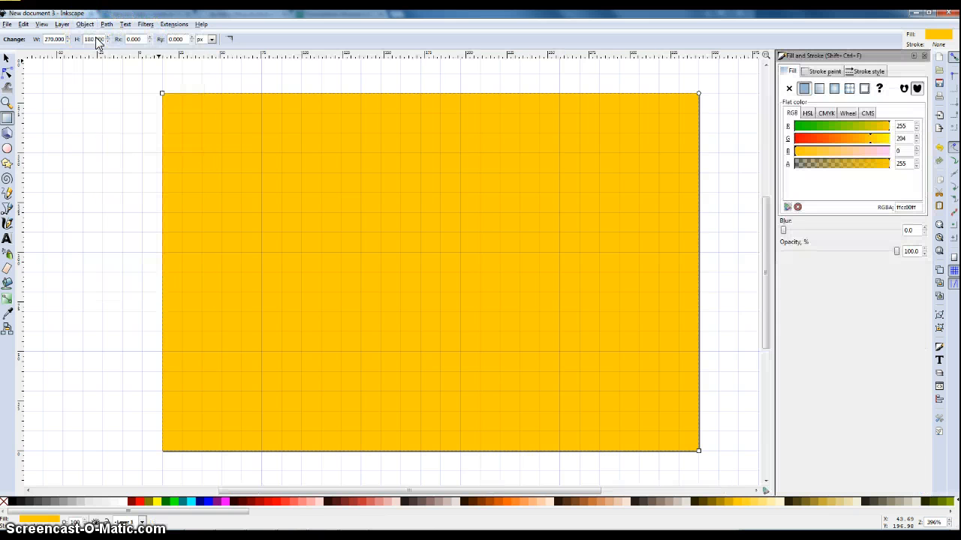
double_click(902, 126)
type("0")
double_click(899, 139)
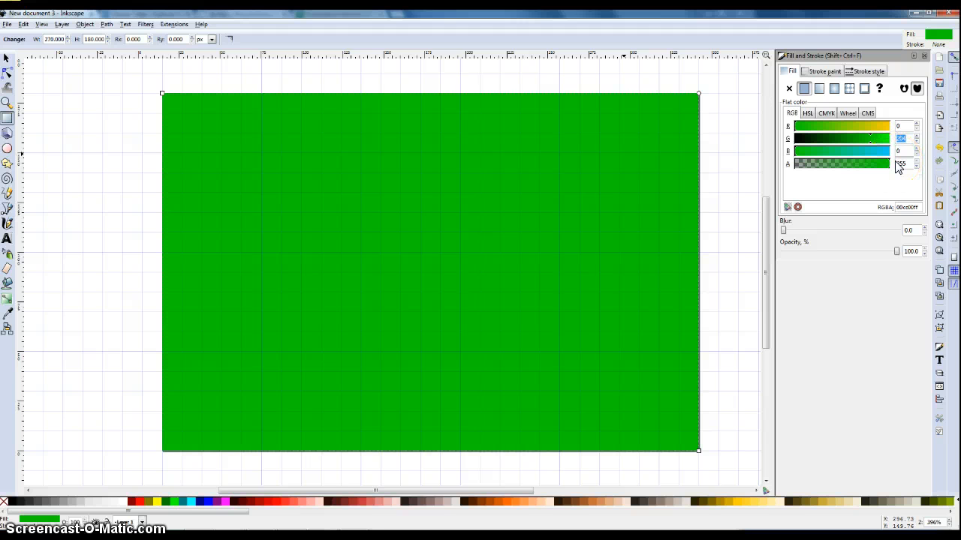
type("51")
double_click(899, 151)
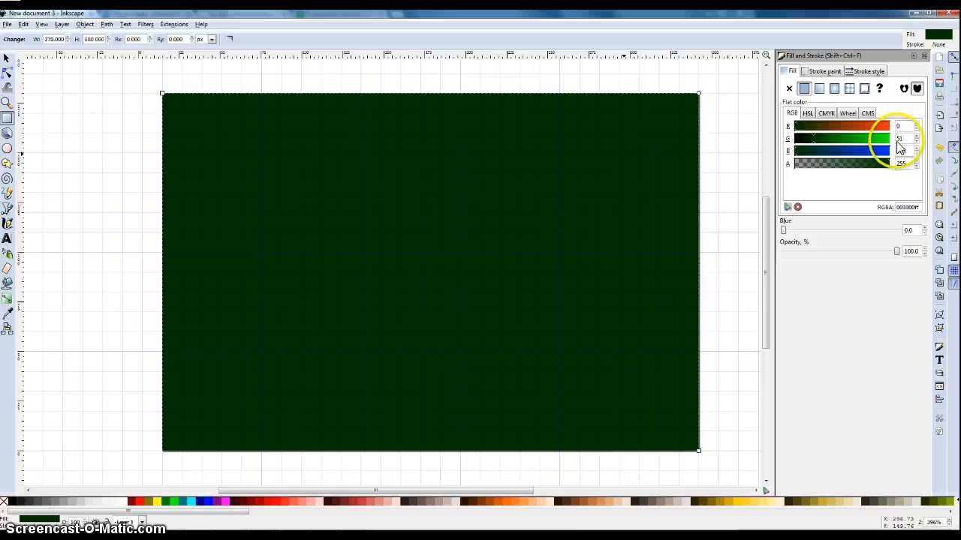
left_click(905, 139)
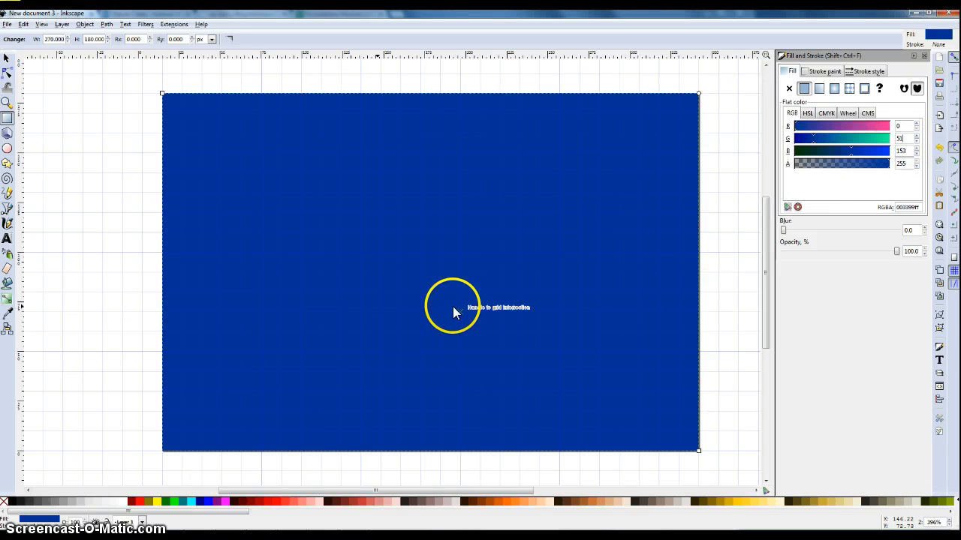
Try the flat colour and no paint options on the rectangle's stroke and fill.
left_click(813, 74)
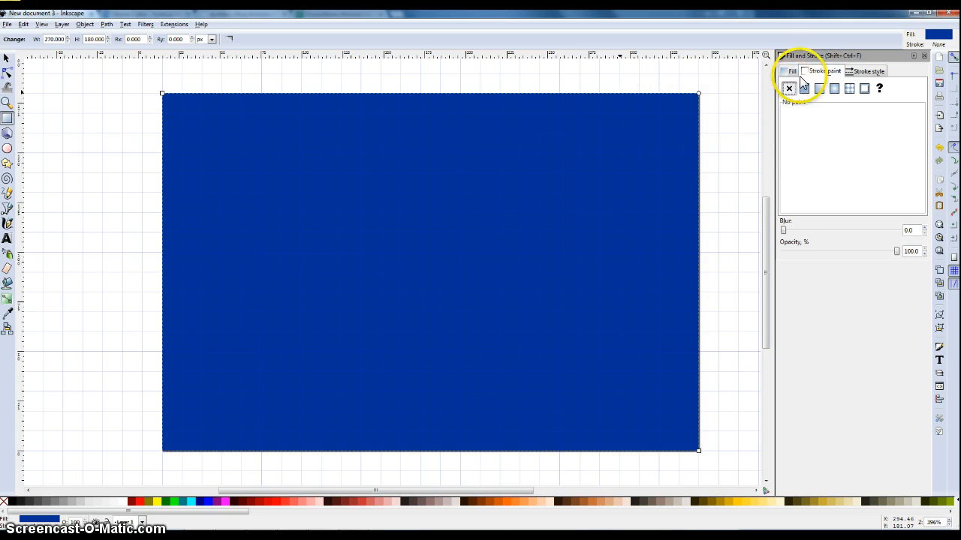
left_click(805, 89)
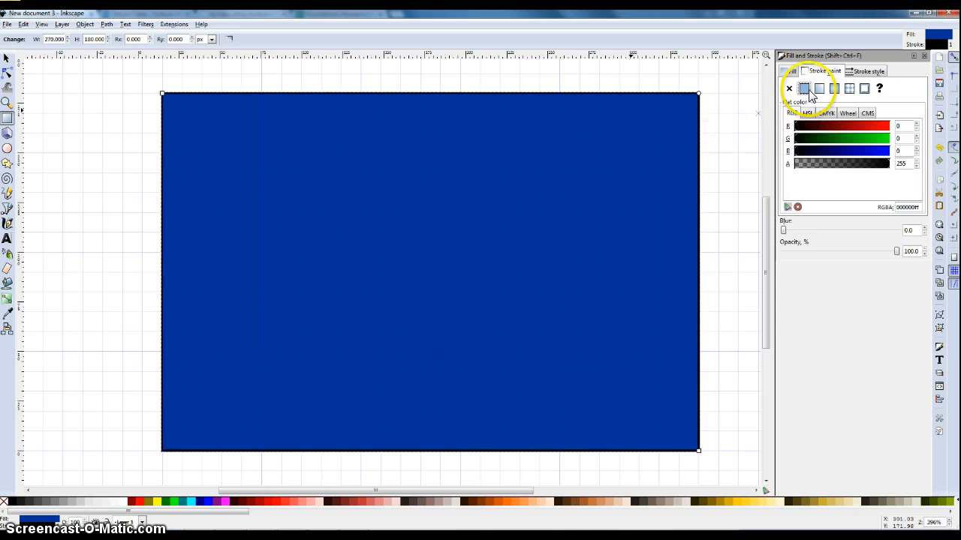
left_click(790, 89)
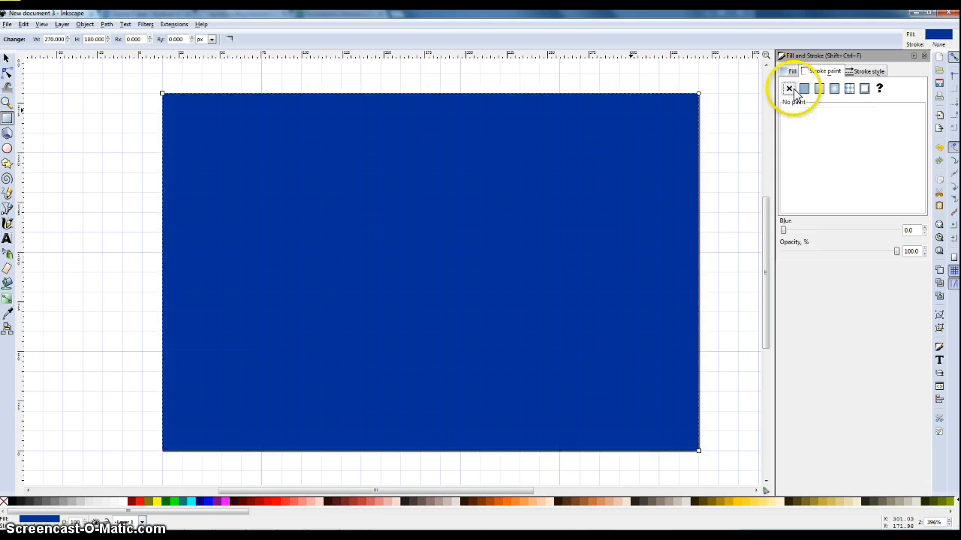
left_click(792, 70)
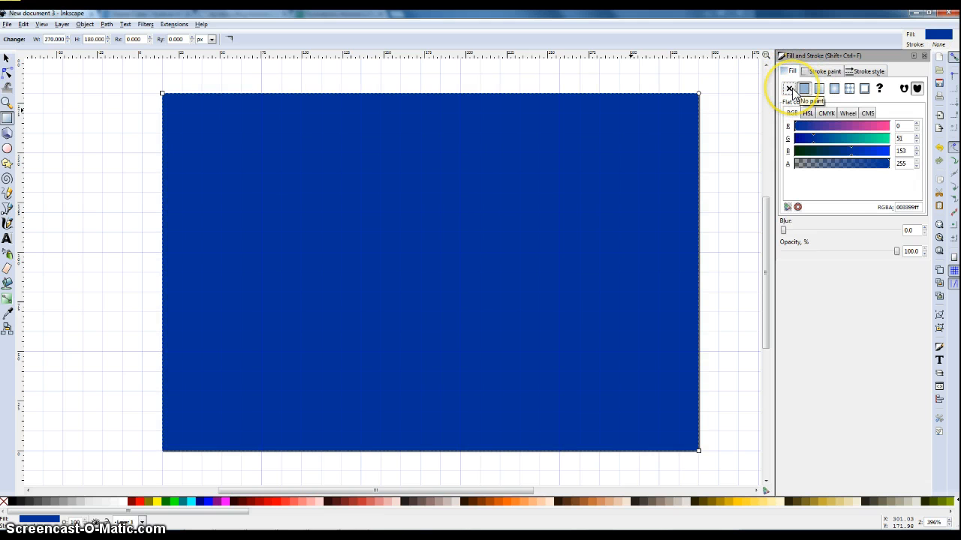
left_click(790, 89)
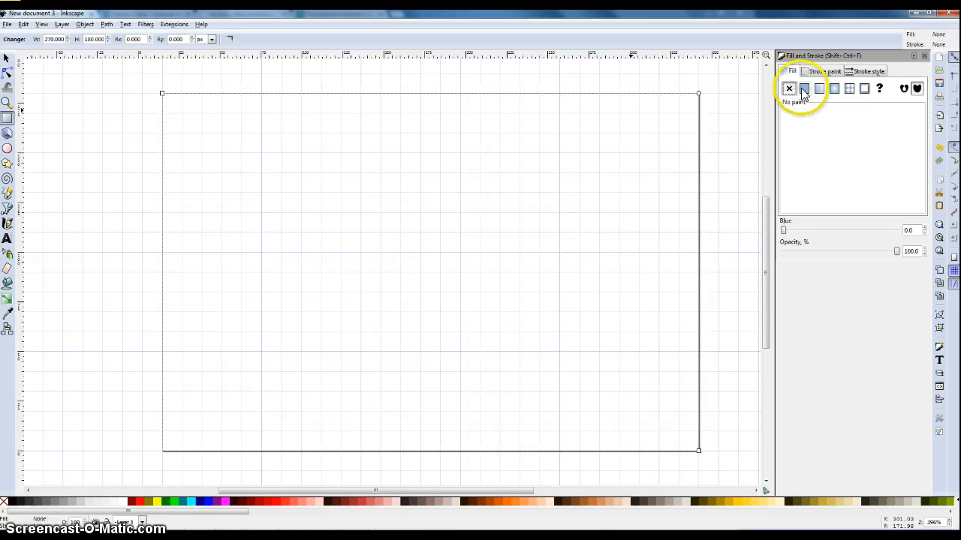
left_click(804, 89)
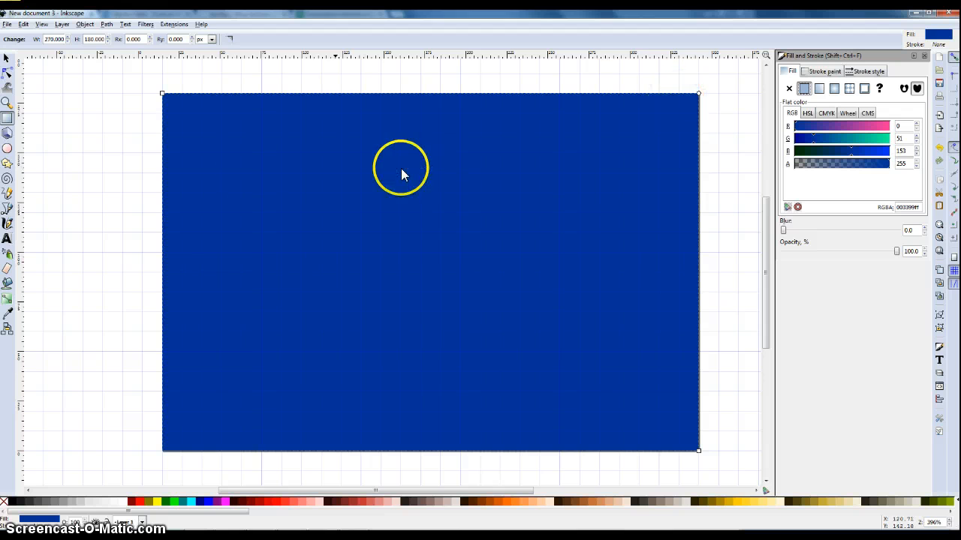
Add a vertical guide through the page centre, with its position set to X 135 px and Y 0.
left_click(8, 60)
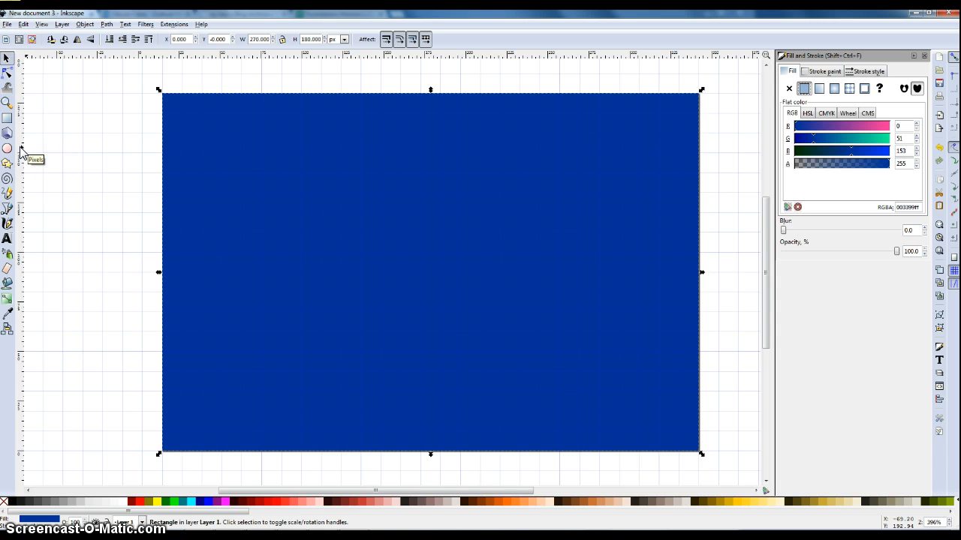
left_click_drag(21, 152, 343, 183)
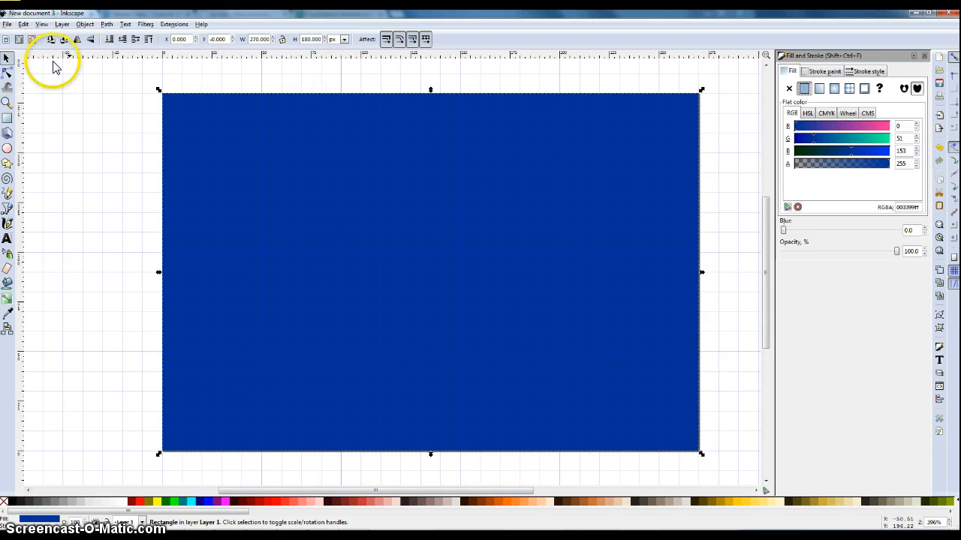
double_click(341, 84)
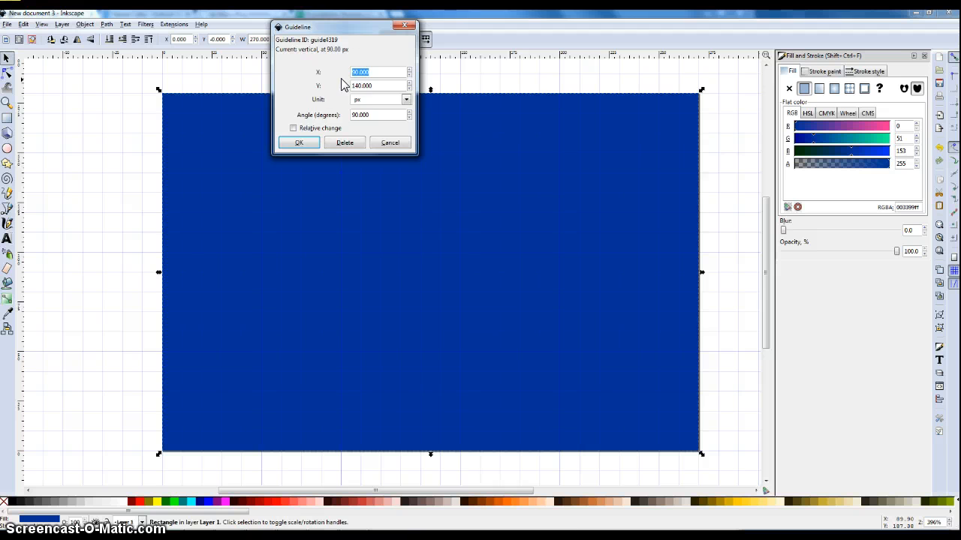
left_click(376, 87)
double_click(359, 87)
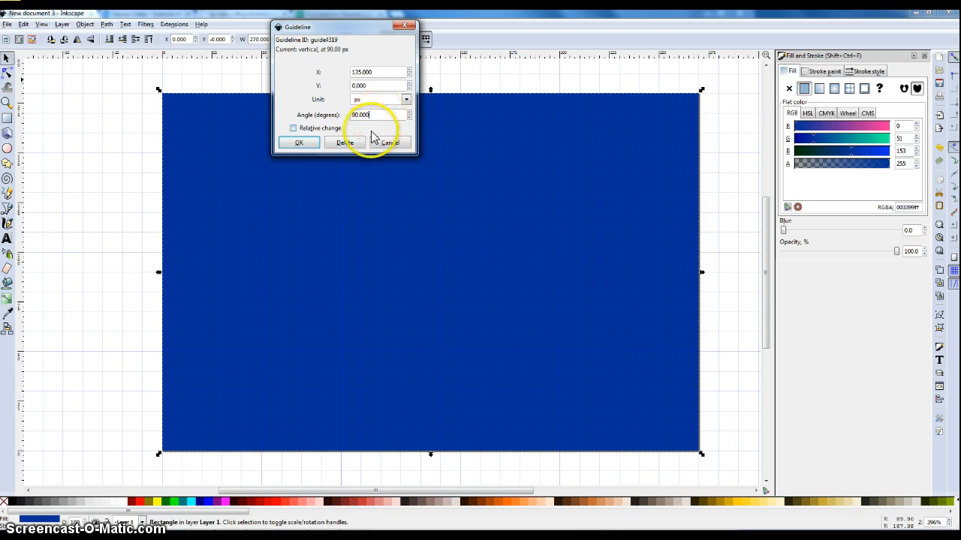
left_click(298, 144)
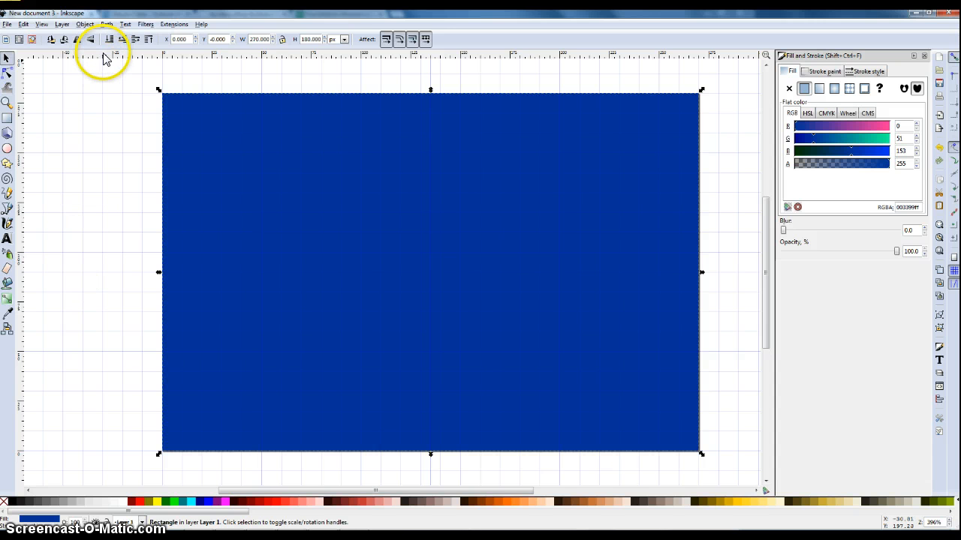
Add a horizontal guide through the page centre, with its position set to X 0 and Y 90 px.
left_click_drag(105, 57, 131, 298)
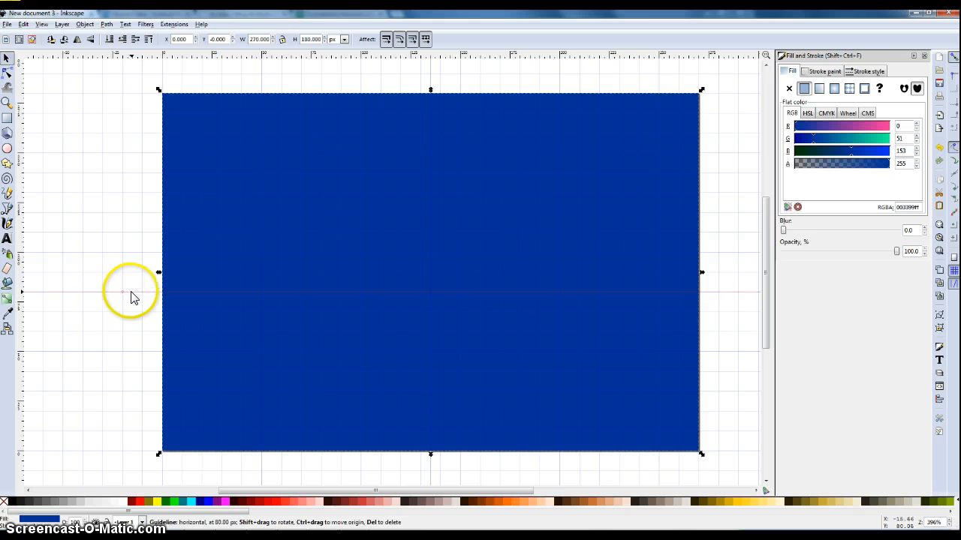
double_click(131, 298)
double_click(166, 299)
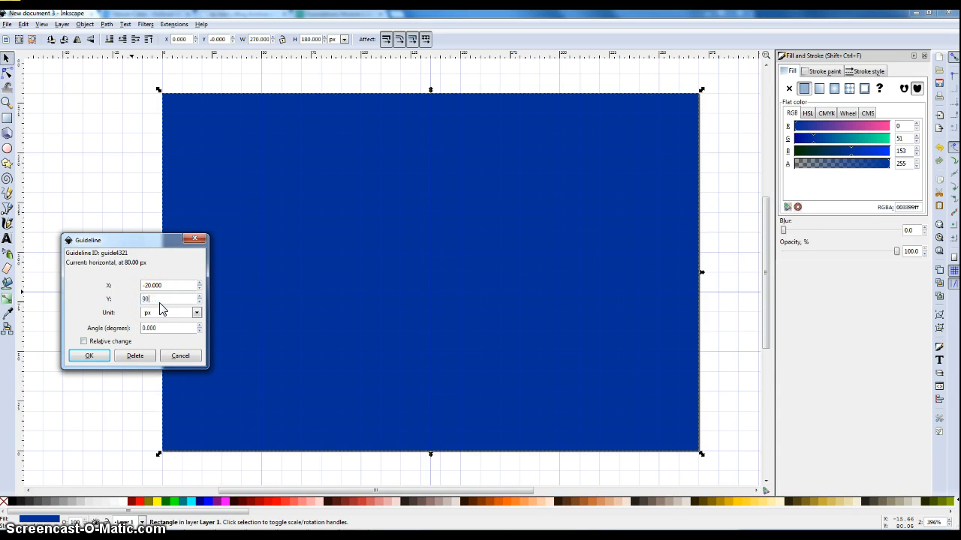
type("90")
double_click(169, 285)
type("0")
left_click(88, 357)
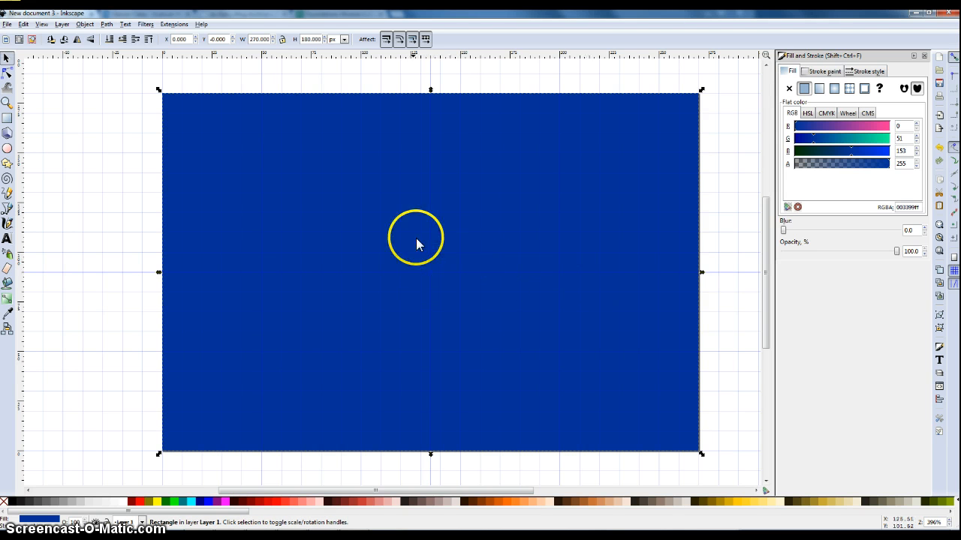
Draw an upright five-cornered star about 19 px wide with spoke ratio 0.382, centred on the intersection of the two guides.
left_click(7, 164)
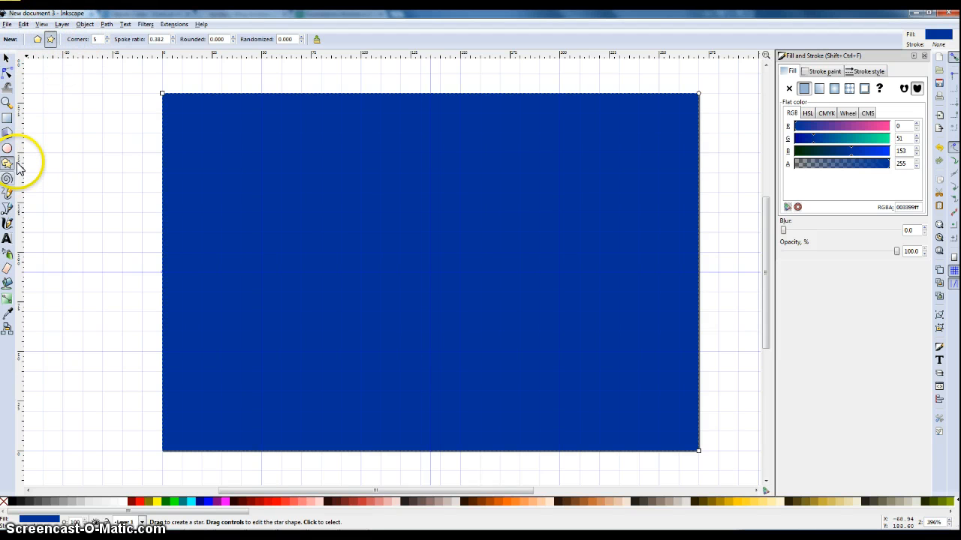
left_click(51, 41)
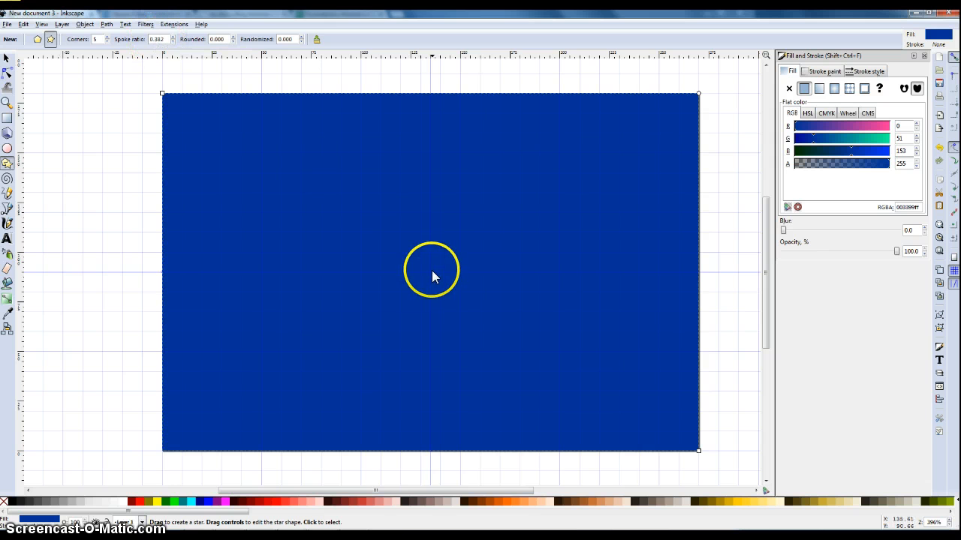
left_click(159, 41)
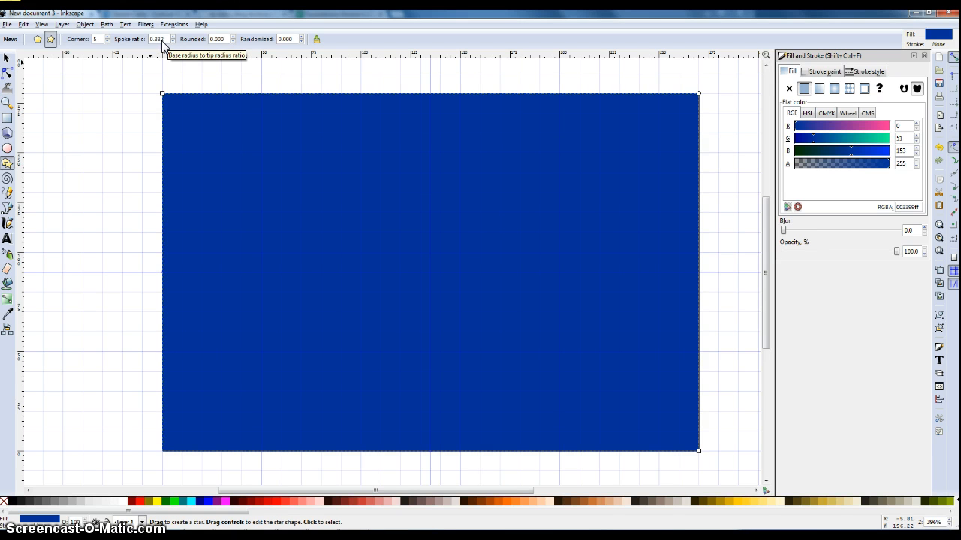
left_click(154, 40)
left_click(158, 42)
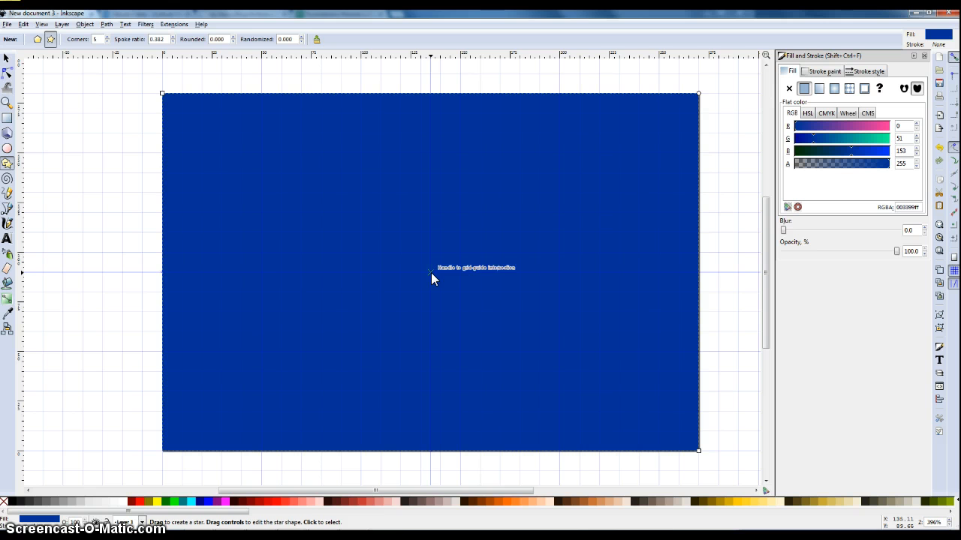
left_click_drag(430, 273, 432, 254)
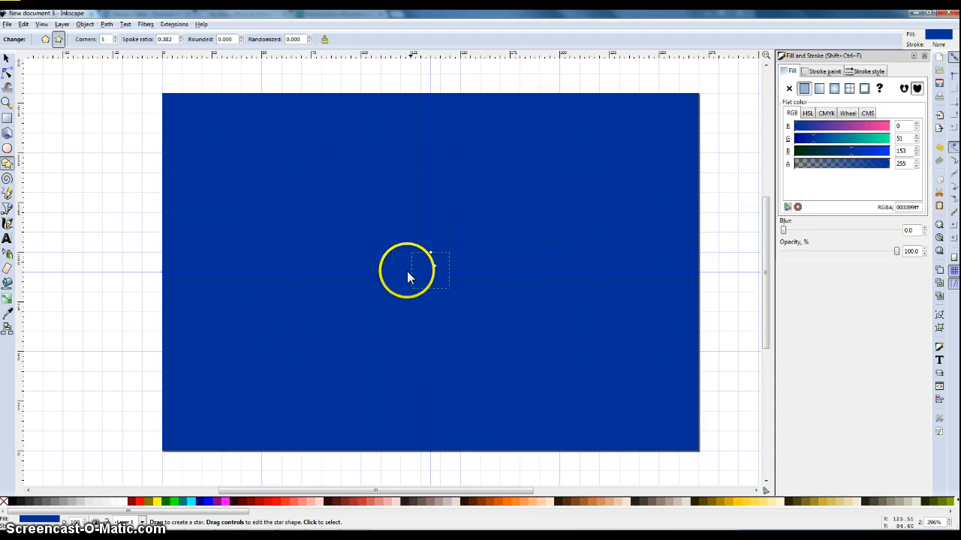
Set the star's flat fill colour to RGB 255, 204, 0.
double_click(899, 126)
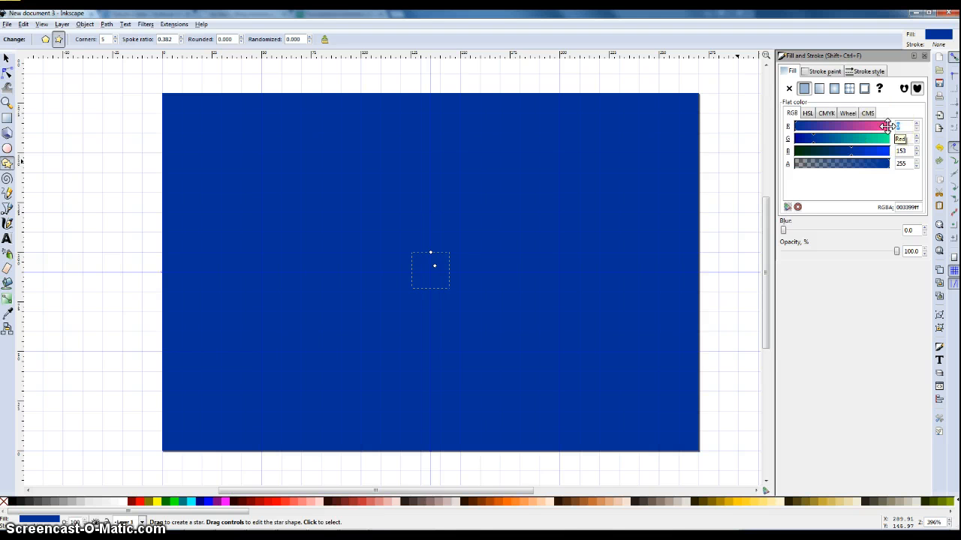
left_click(847, 113)
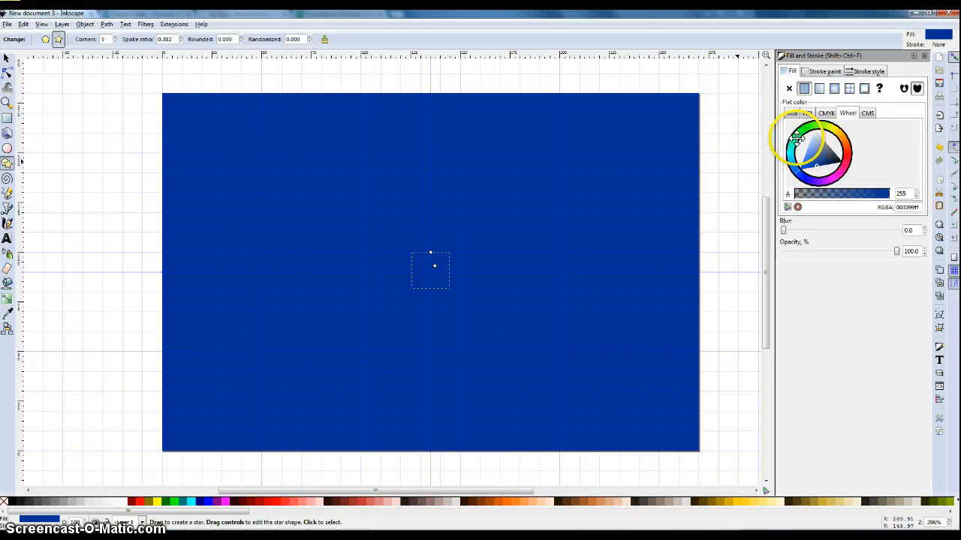
left_click_drag(800, 136, 842, 143)
left_click(791, 112)
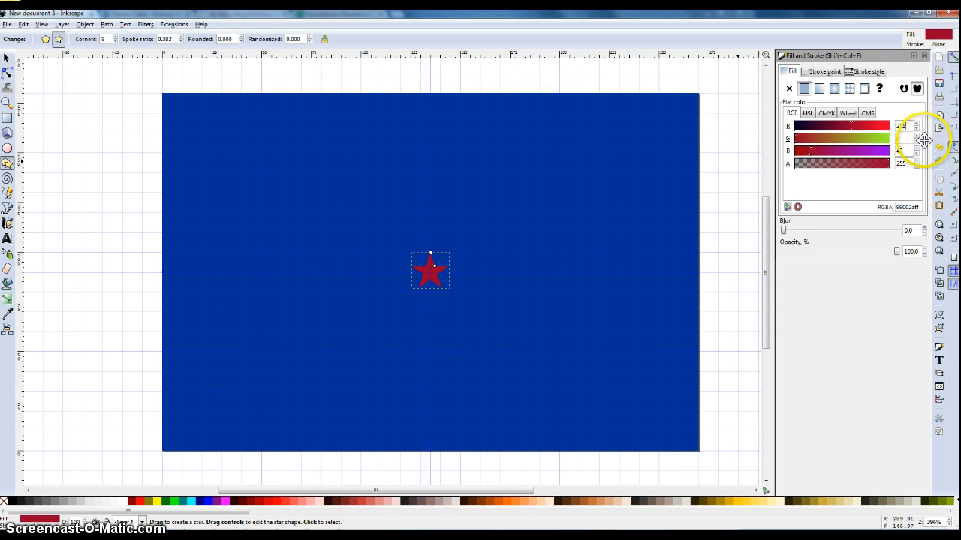
left_click_drag(908, 138, 891, 137)
type("230")
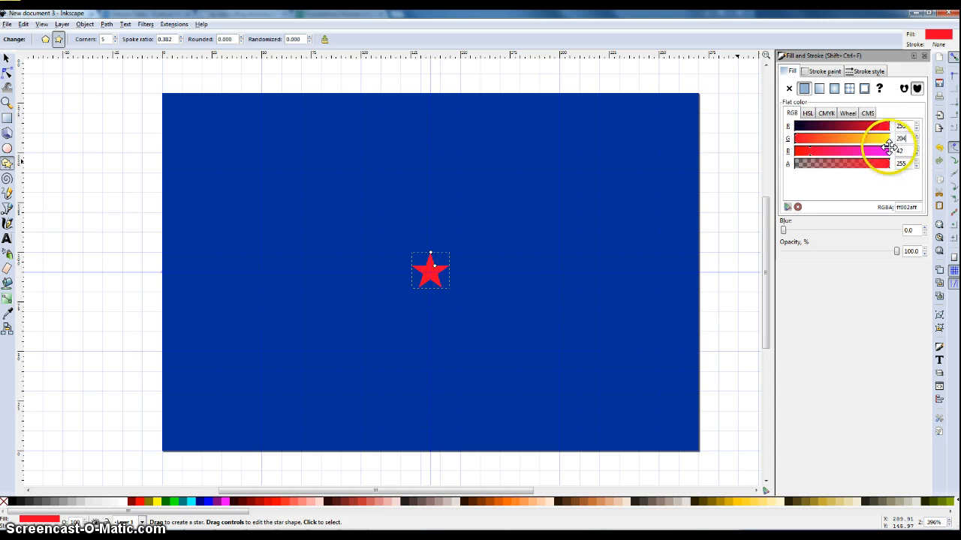
key("Tab")
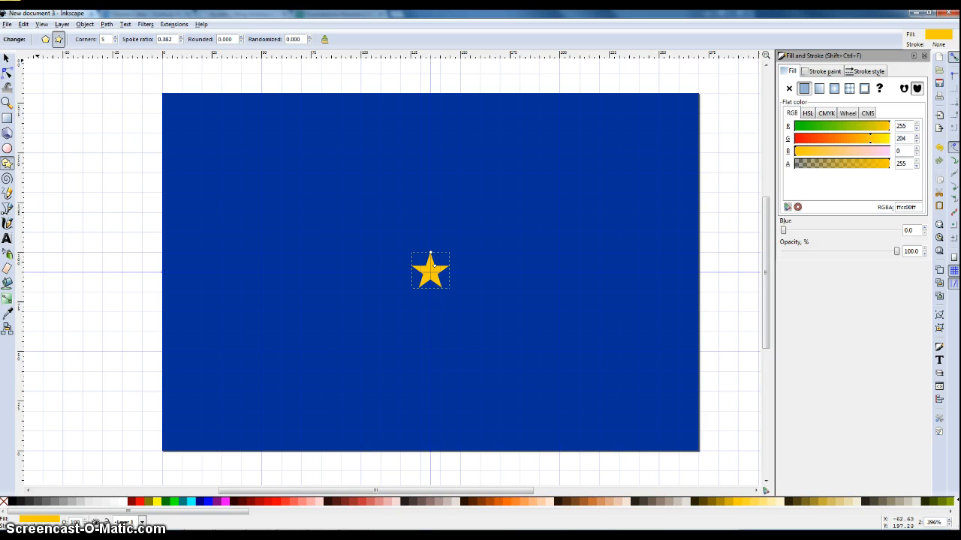
Create linked clones stacked on the yellow star and open the Transform settings for the selected clone.
left_click(23, 24)
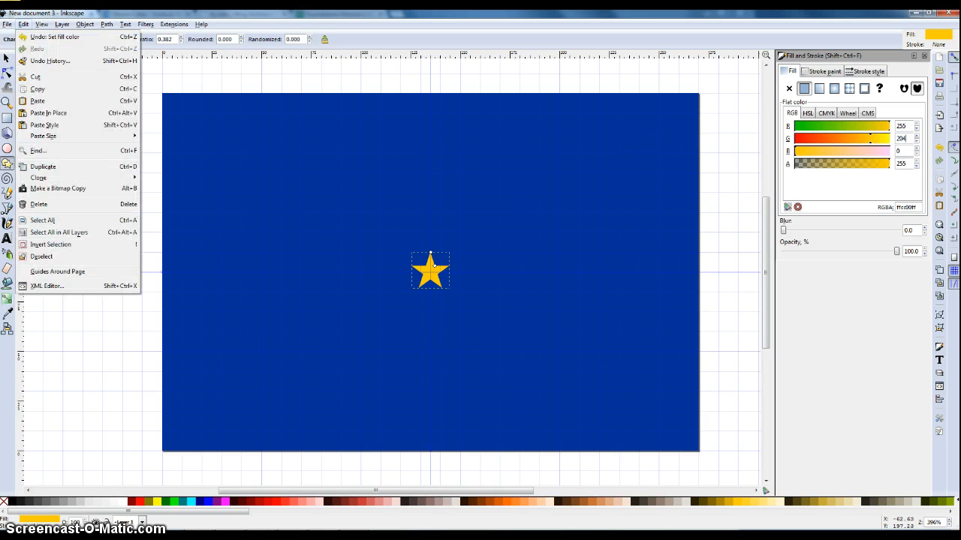
left_click(39, 178)
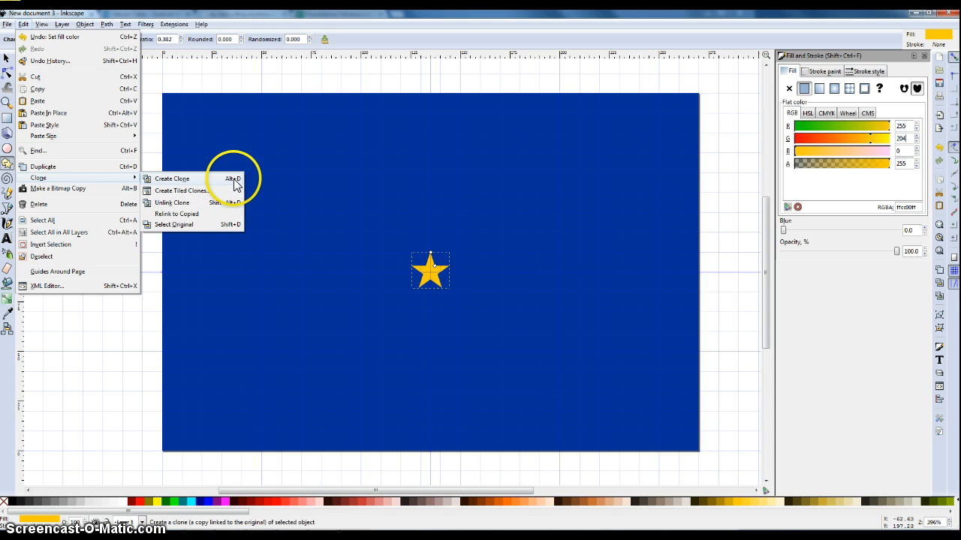
left_click(173, 182)
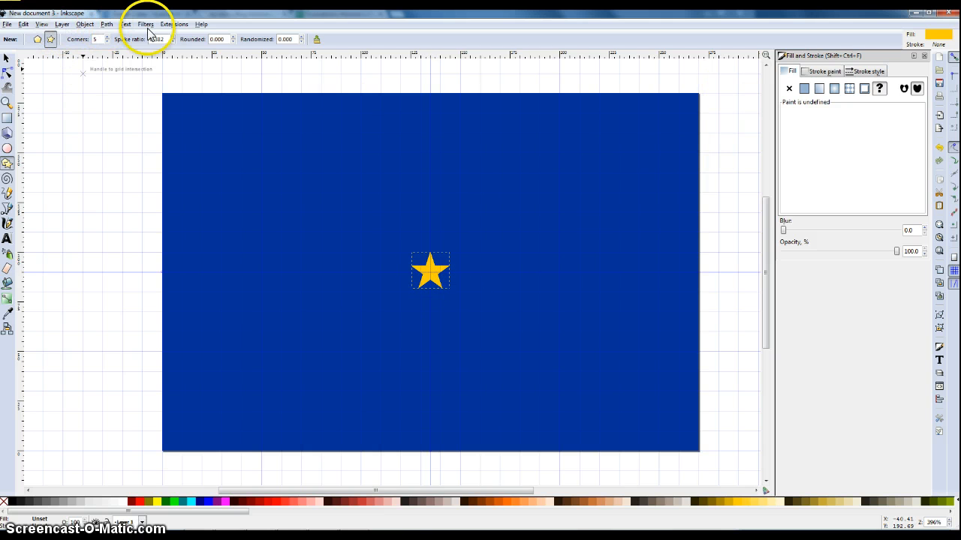
left_click(80, 27)
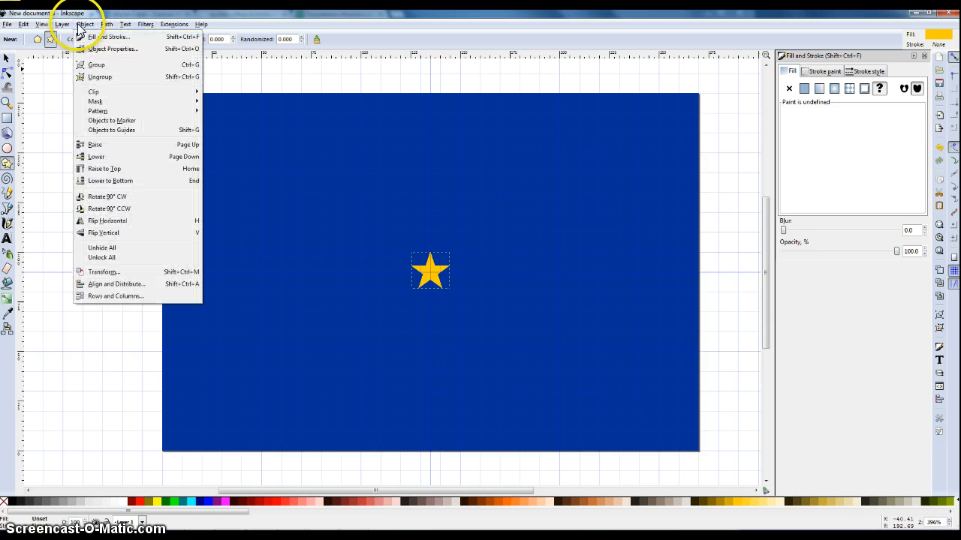
left_click(100, 272)
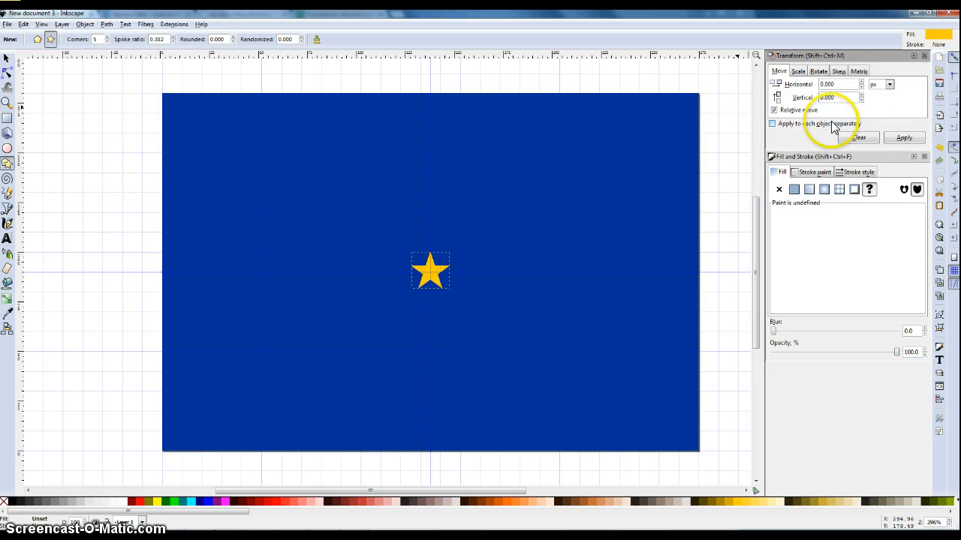
Try scaling the selected star clone to 200% width at 100% height, and undo it.
left_click(798, 71)
left_click_drag(838, 86, 804, 87)
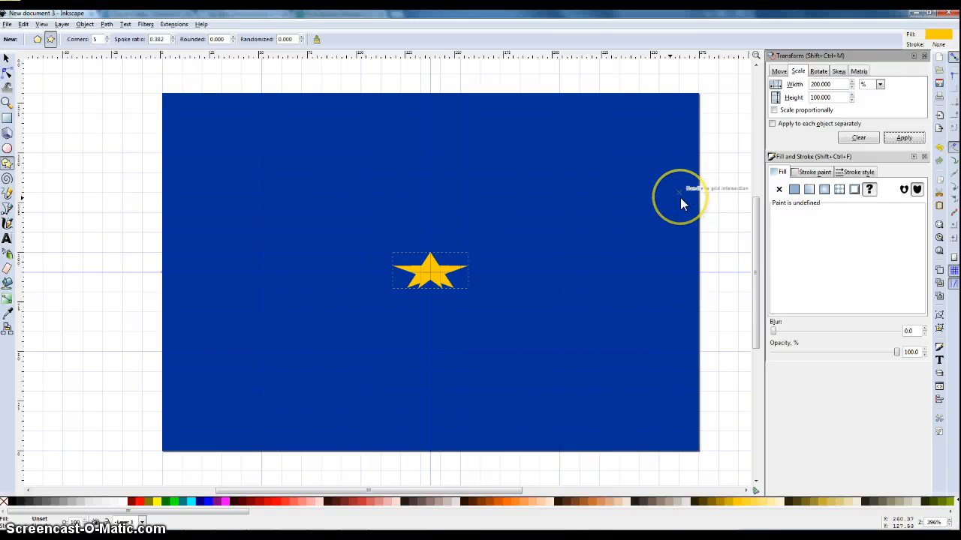
key("ctrl+z")
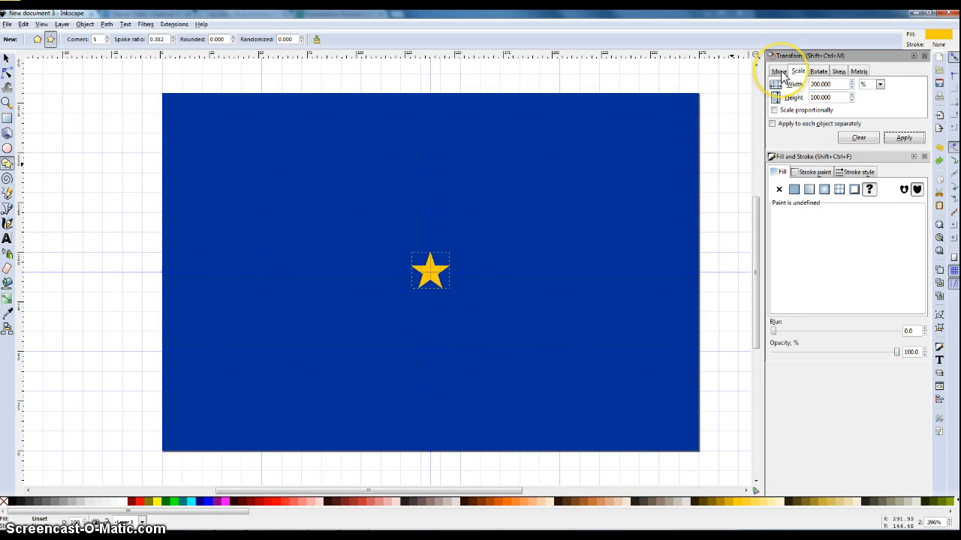
Try rotating the selected star clone by 30 degrees, and undo it.
left_click(818, 72)
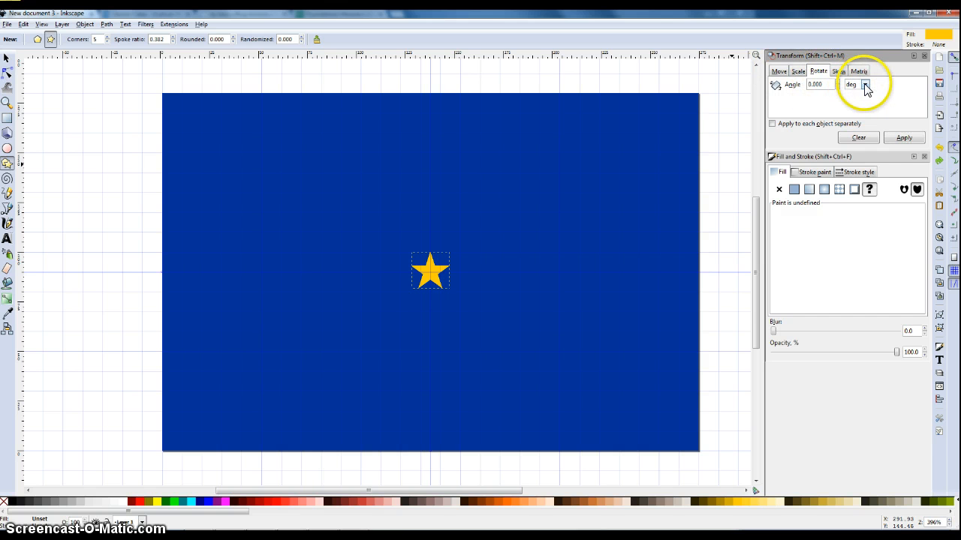
double_click(816, 85)
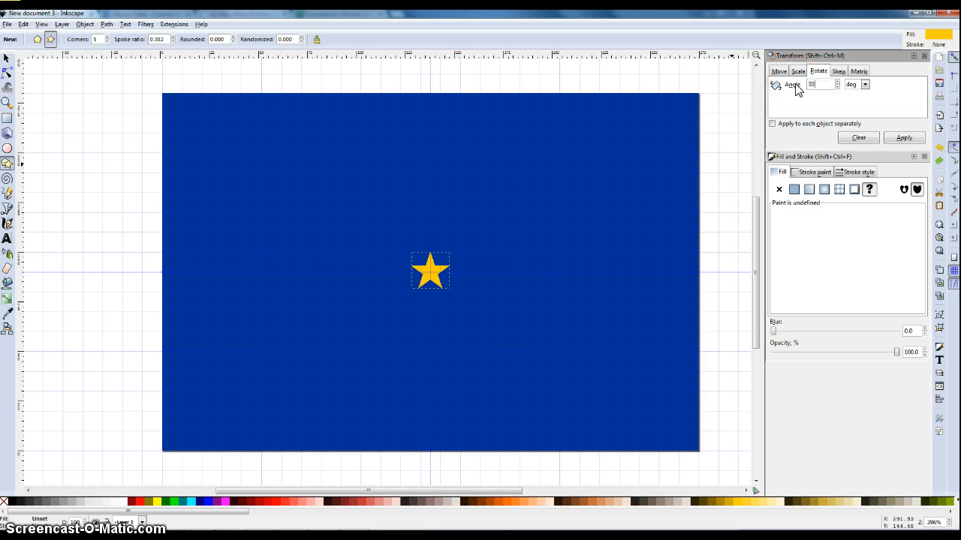
left_click(904, 137)
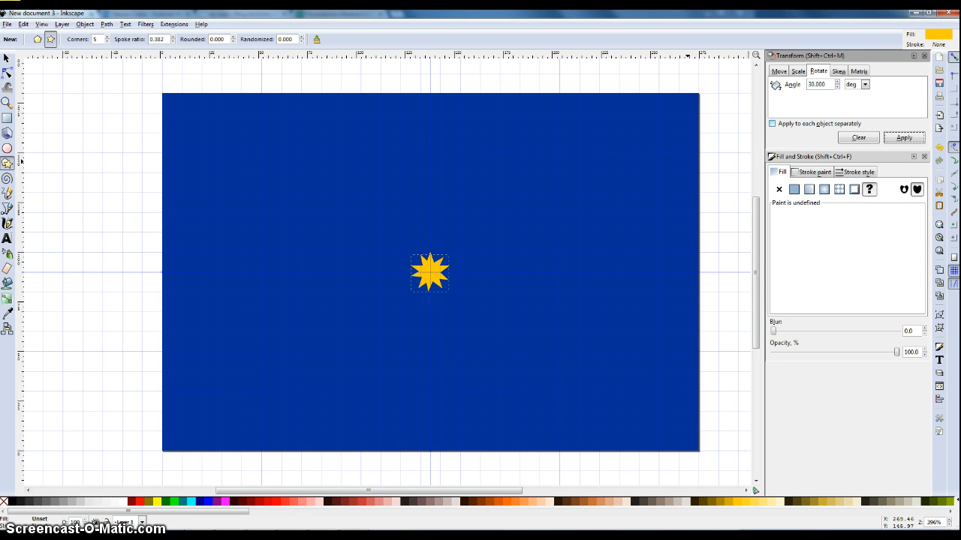
key("ctrl+z")
Move the selected star clone 60 px horizontally relative to its position, with no vertical shift.
left_click(780, 71)
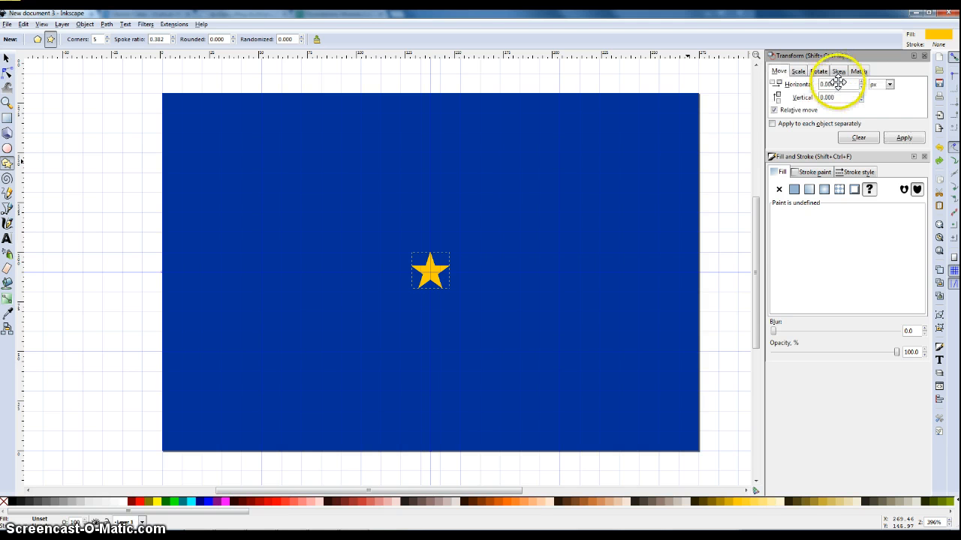
left_click_drag(837, 83, 813, 83)
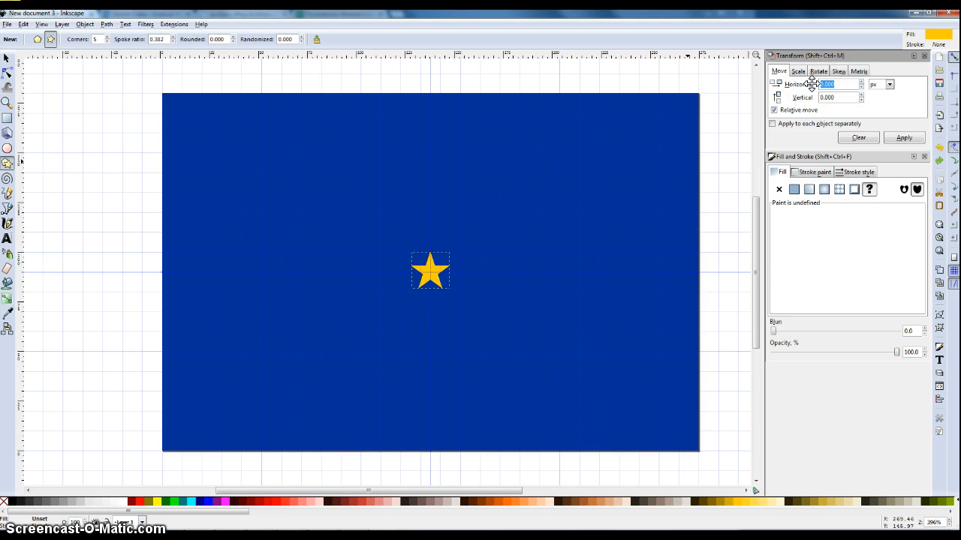
type("60")
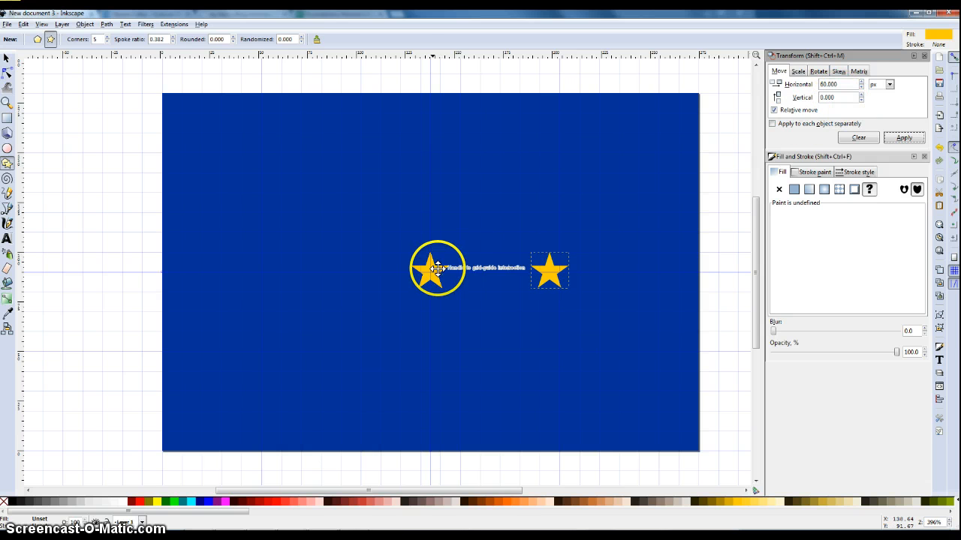
Select the next clone at the page centre and move it -60 px horizontally.
left_click(7, 57)
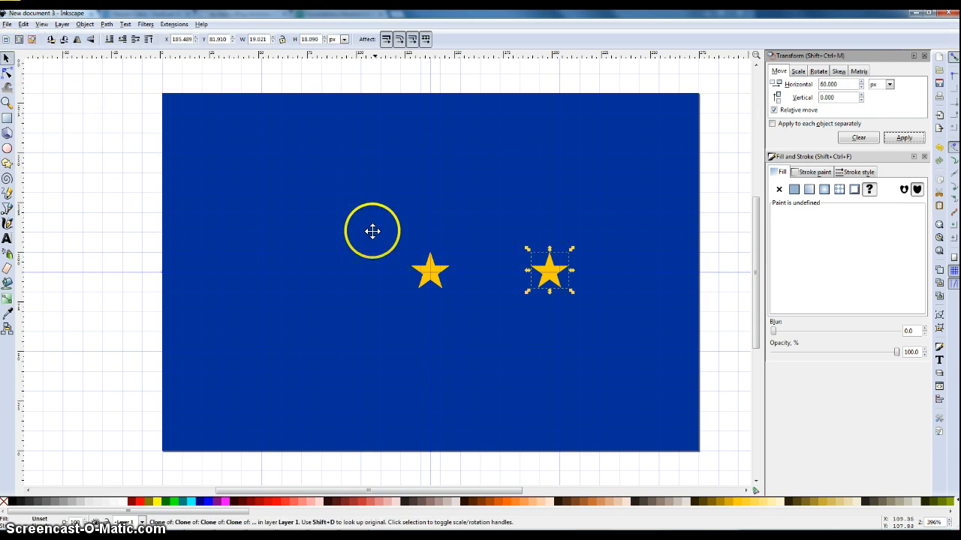
left_click(433, 269)
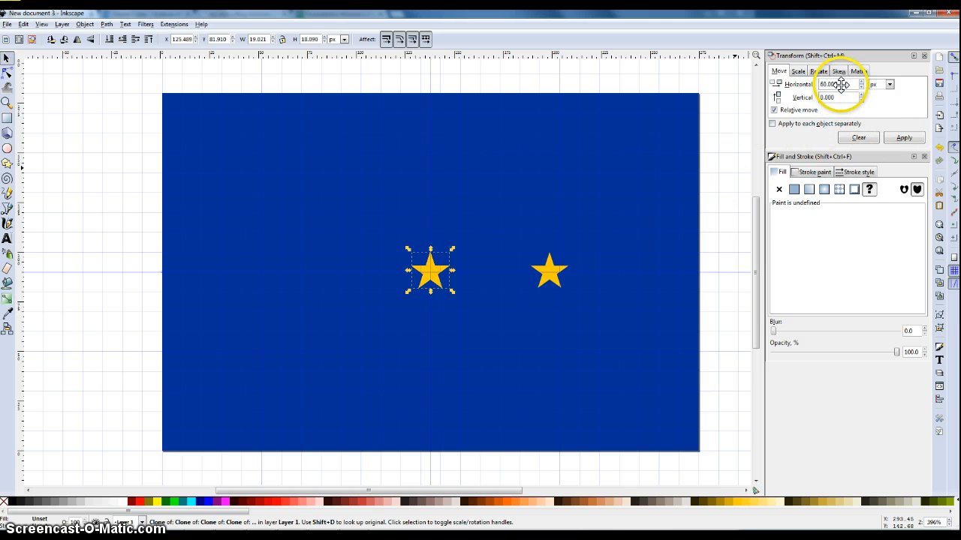
left_click_drag(841, 84, 819, 85)
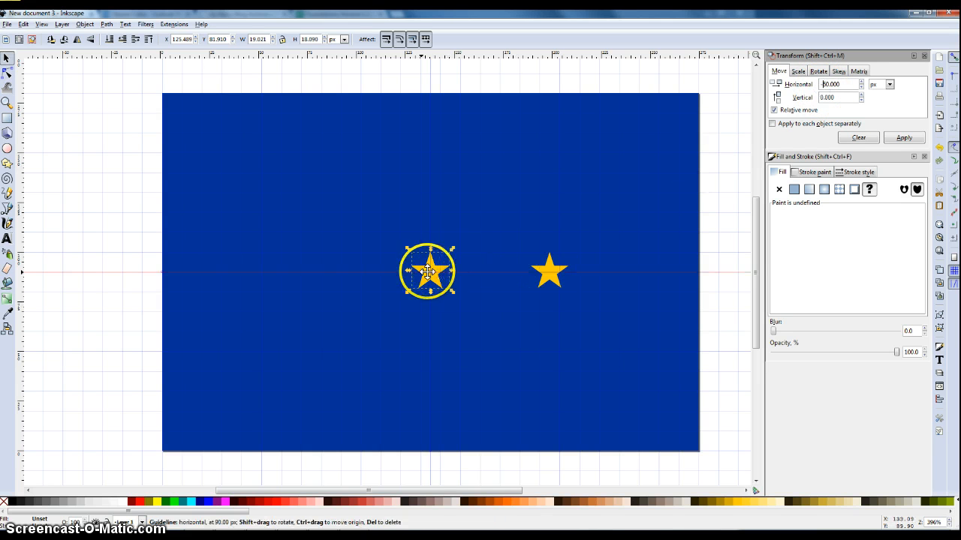
left_click(903, 136)
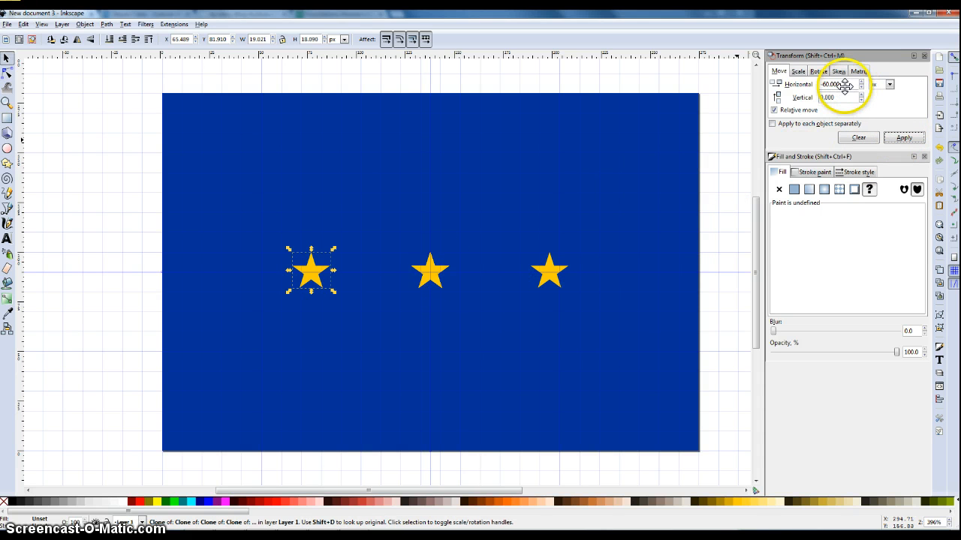
Move the next star clone at the page centre 60 px vertically, with no horizontal shift.
left_click_drag(845, 85, 798, 87)
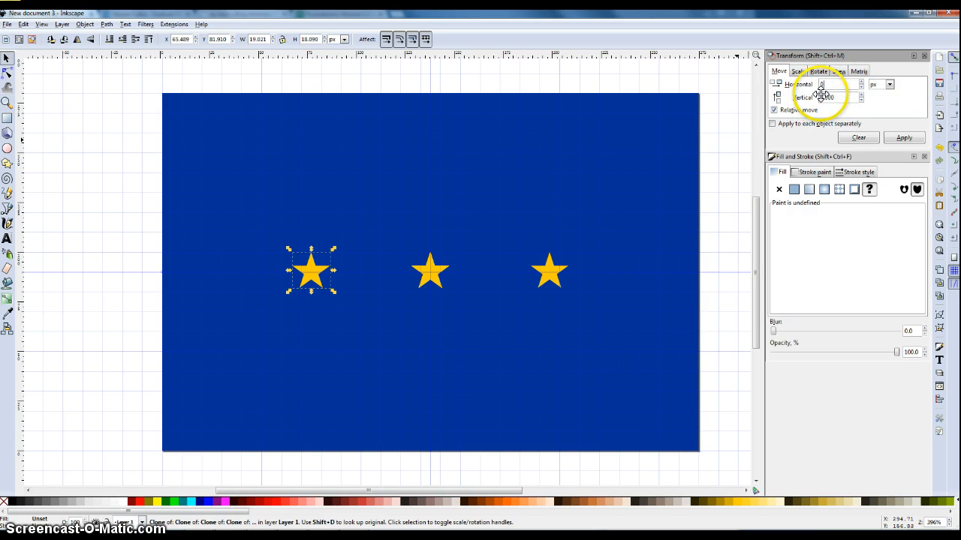
key("Tab")
type("60")
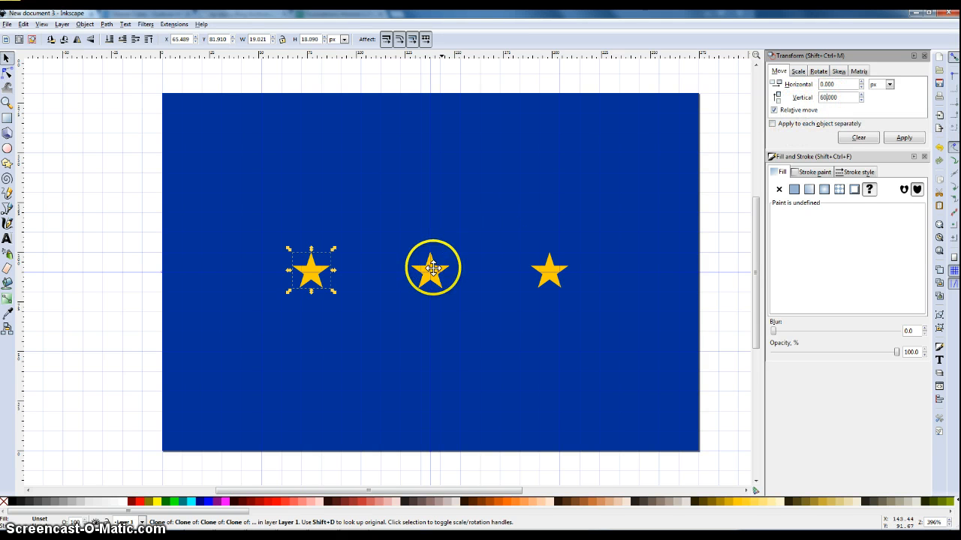
left_click(902, 138)
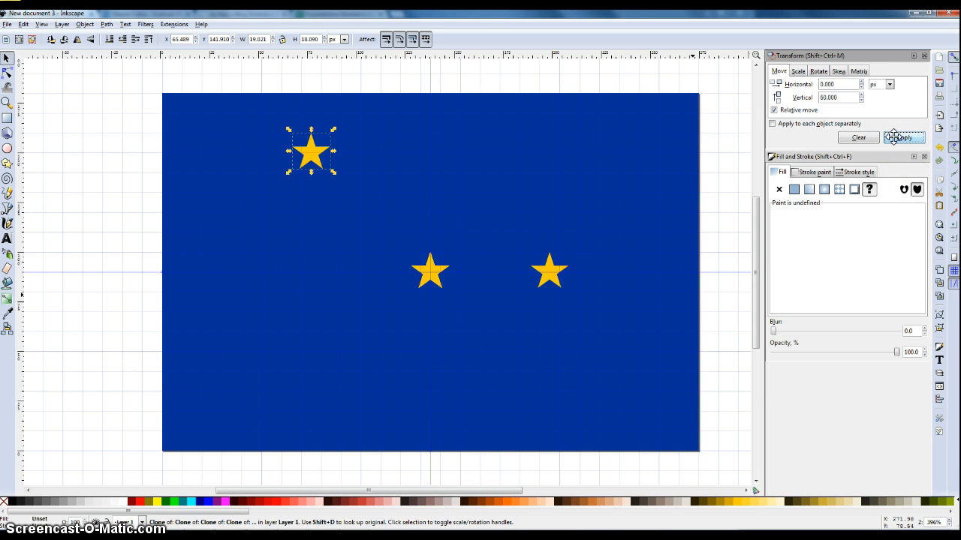
key("ctrl+z")
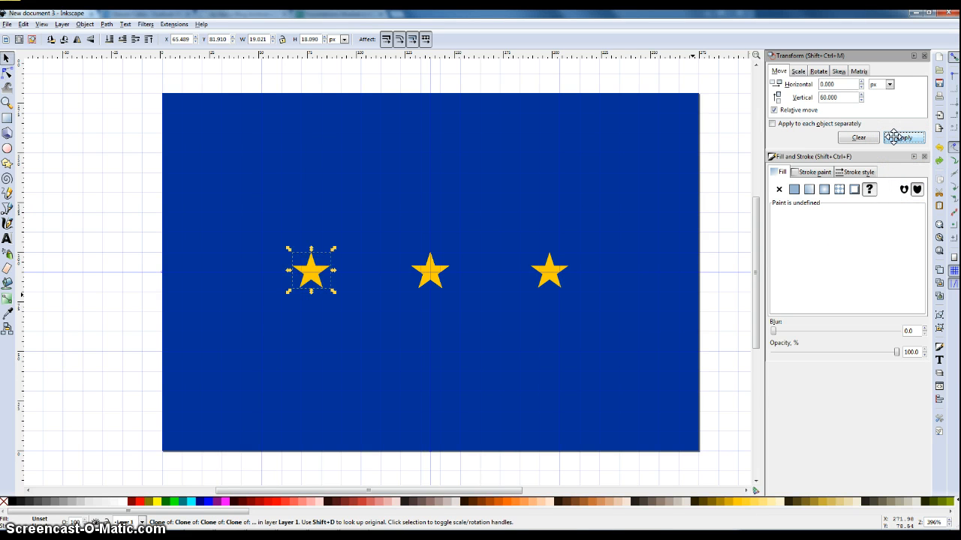
left_click(434, 267)
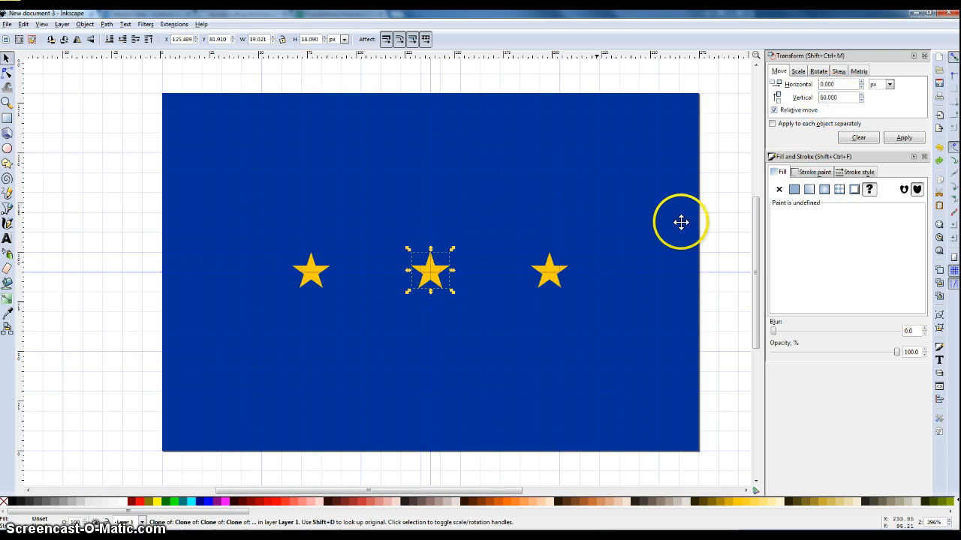
left_click(903, 136)
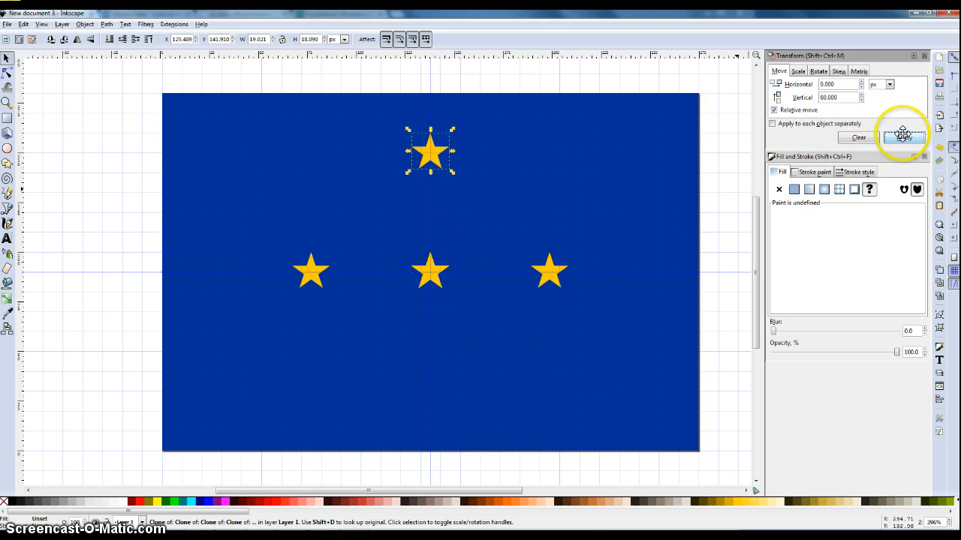
Select the next clone at the page centre and move it -60 px vertically.
left_click(441, 267)
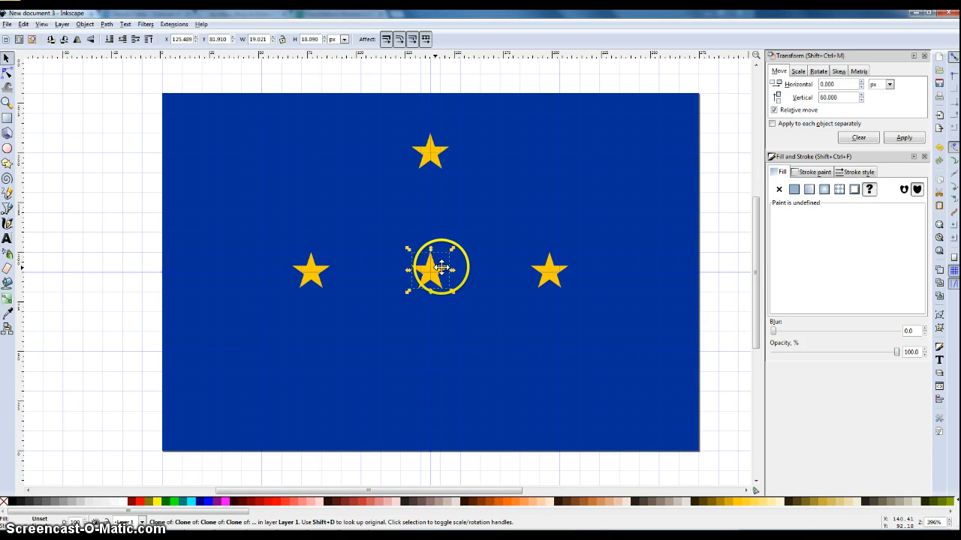
double_click(835, 98)
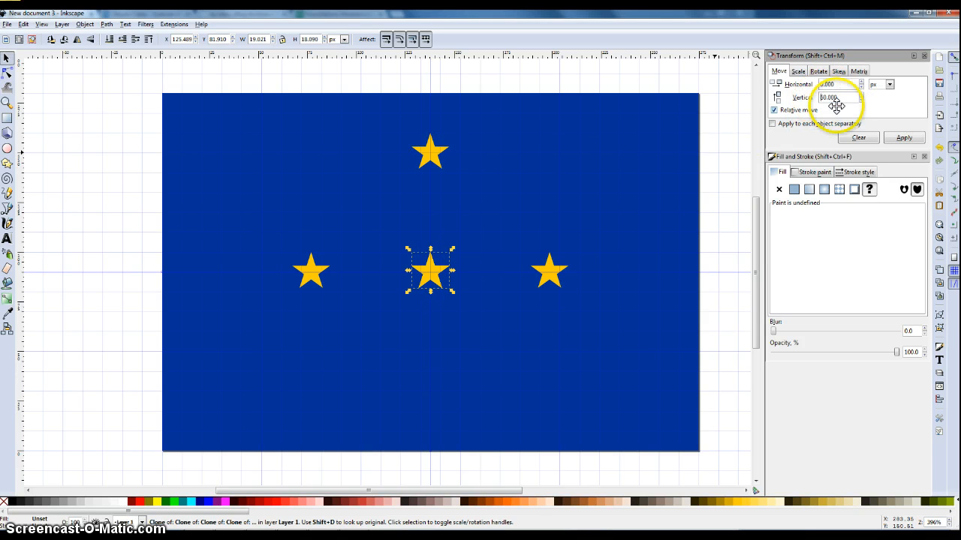
key("Home")
type("-")
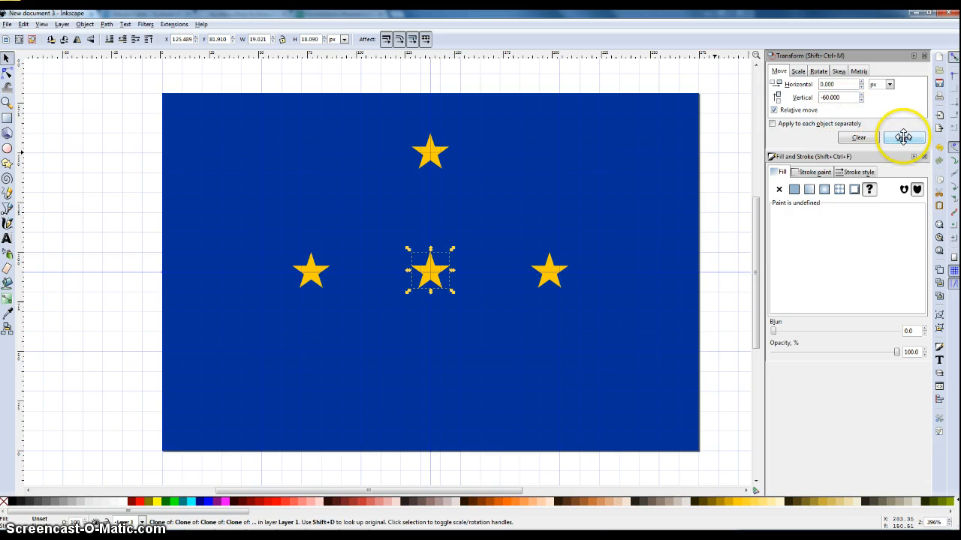
left_click(903, 137)
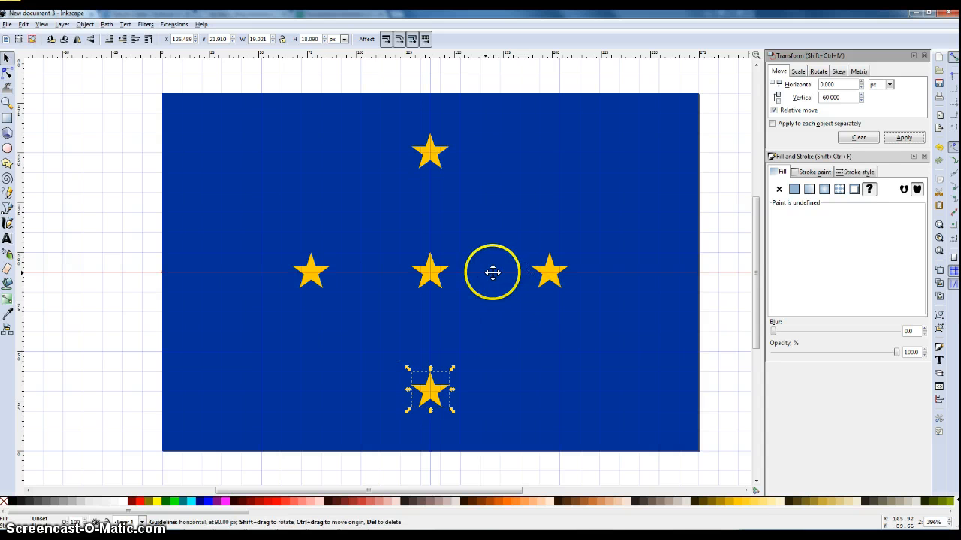
Select the next centre clone and move it 52 px horizontally and 30 px vertically.
left_click(433, 268)
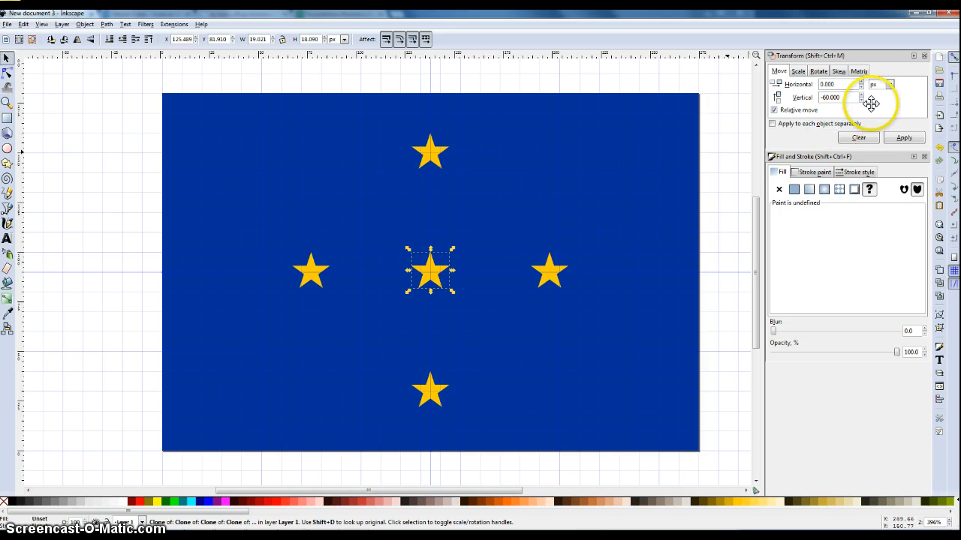
left_click_drag(840, 87, 811, 84)
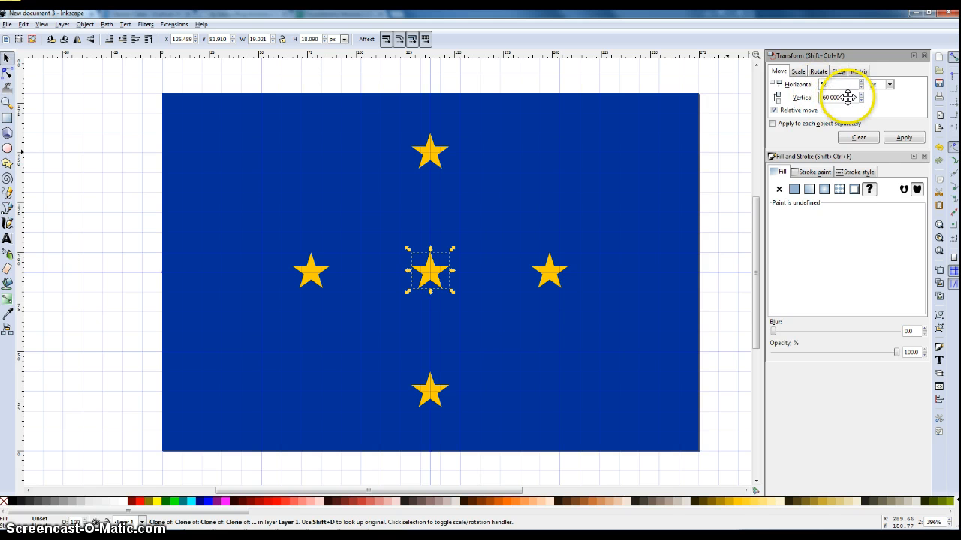
left_click_drag(846, 97, 815, 99)
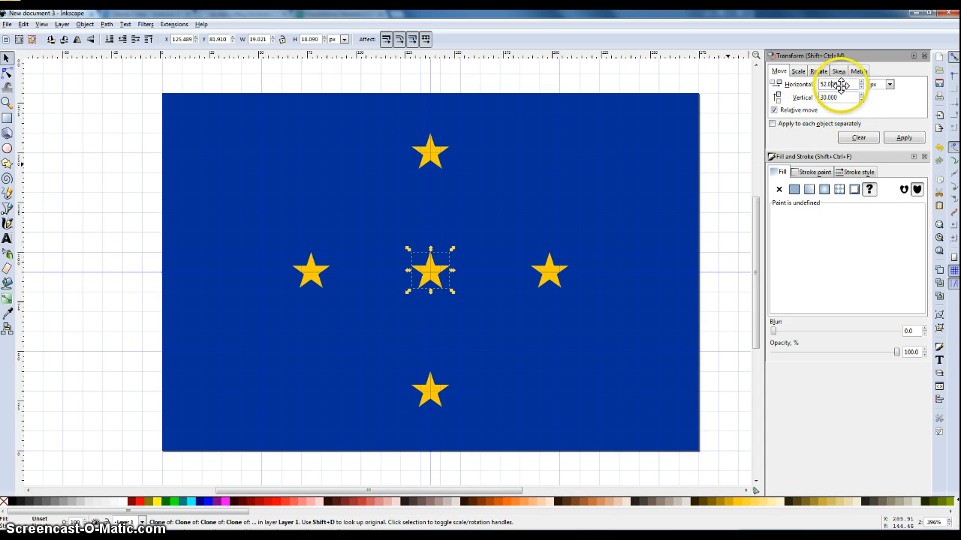
left_click(903, 136)
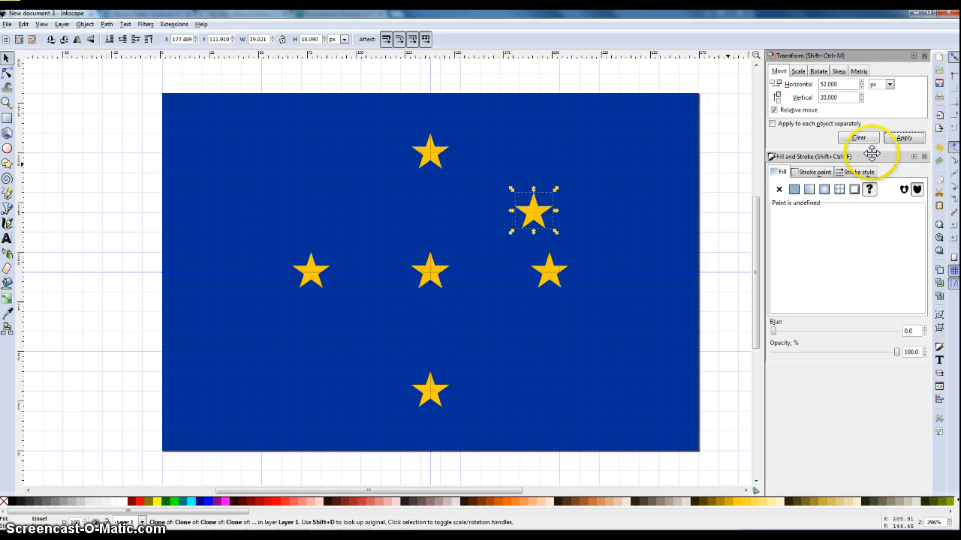
Move another star clone from the page centre by 52 px horizontally and -30 px vertically.
left_click(823, 97)
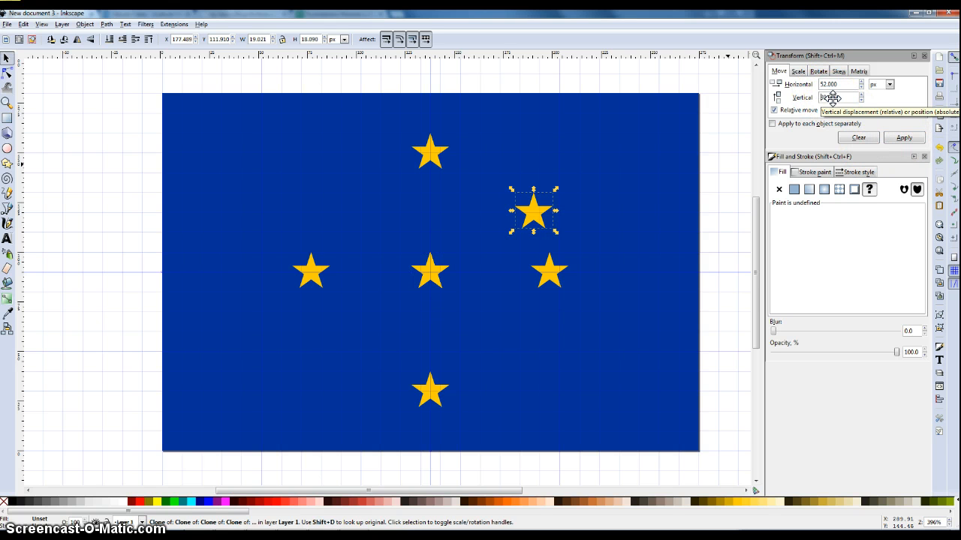
type("-")
left_click(902, 137)
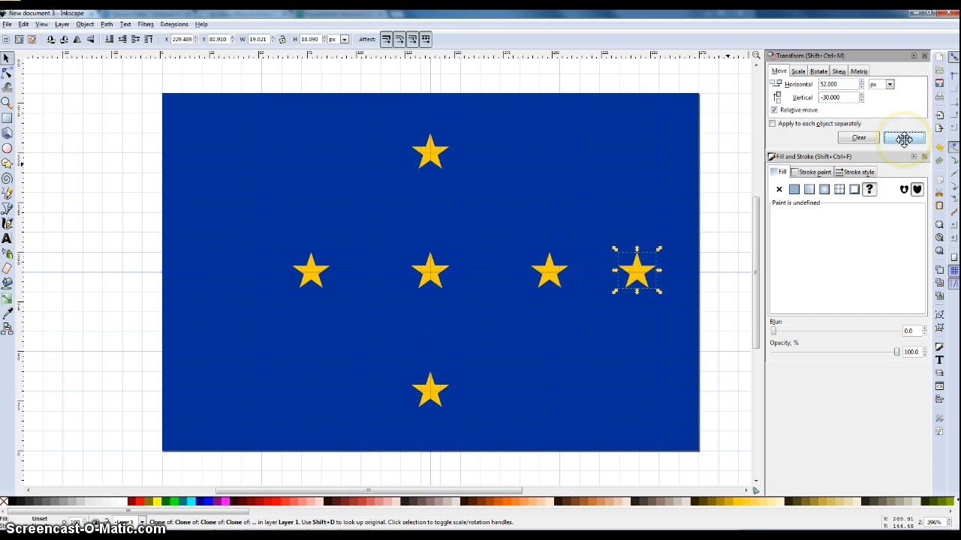
key("ctrl+z")
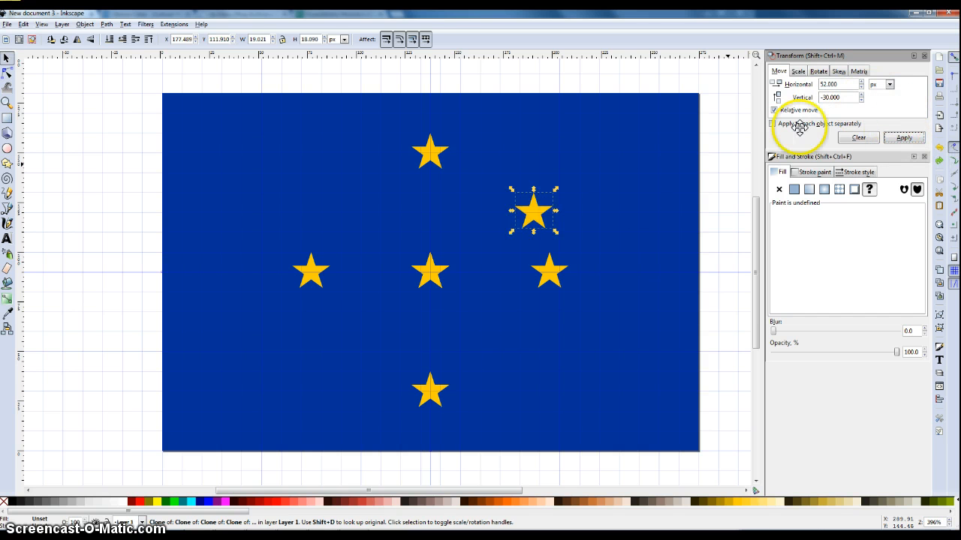
left_click(434, 265)
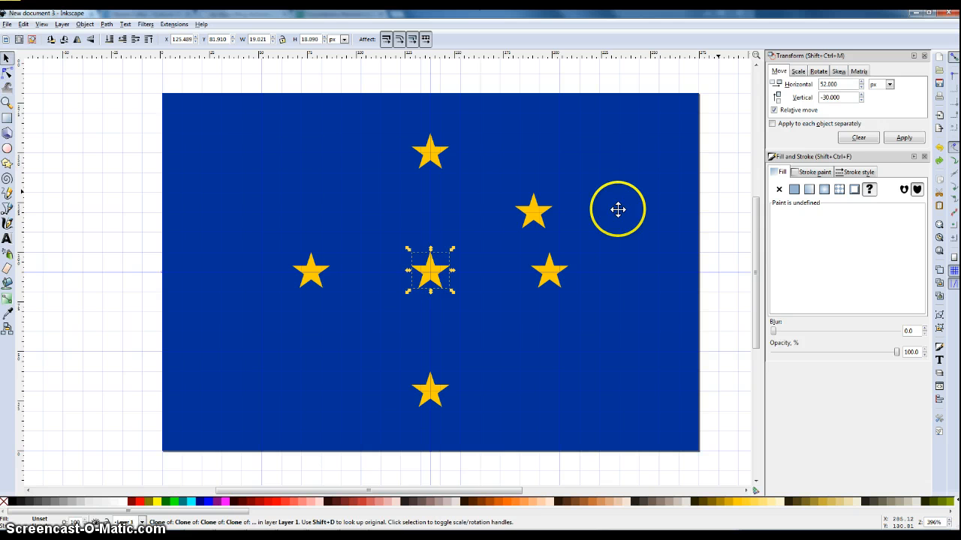
left_click(905, 137)
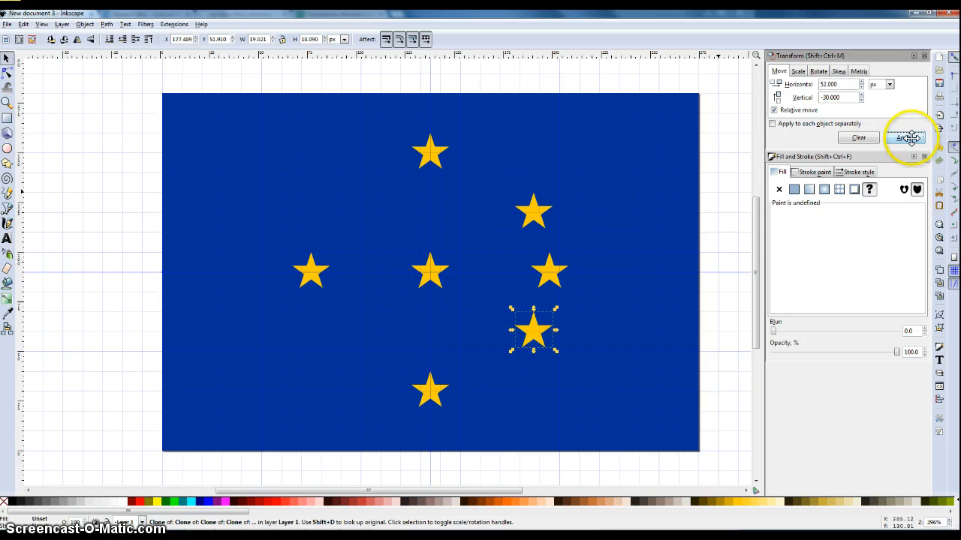
Move the next clone at the page centre -52 px horizontally and -30 px vertically.
left_click(822, 84)
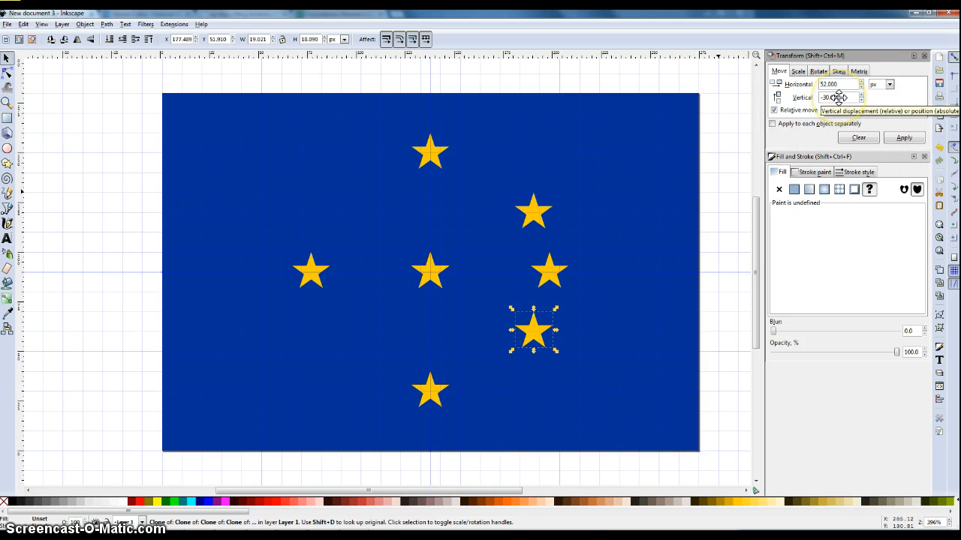
type("-")
left_click(891, 136)
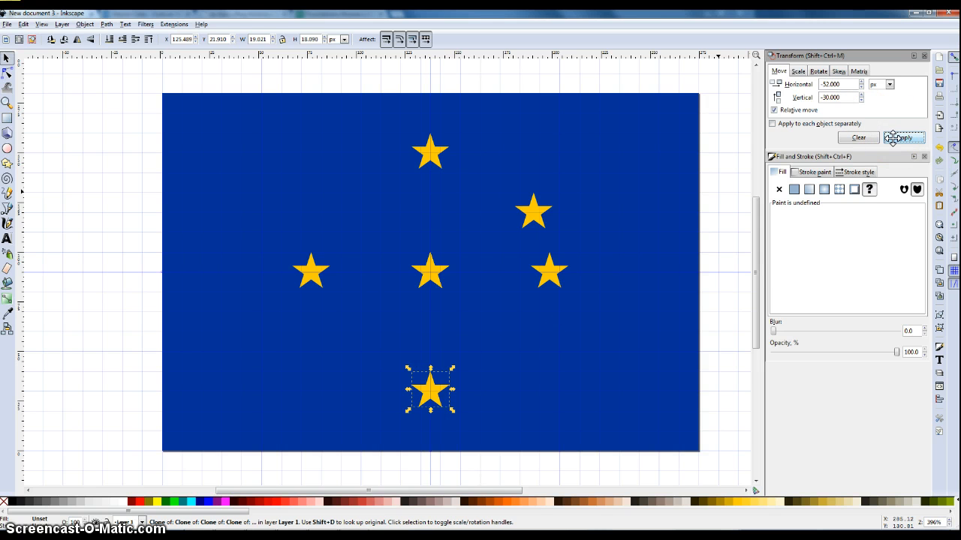
left_click(891, 138)
left_click(430, 270)
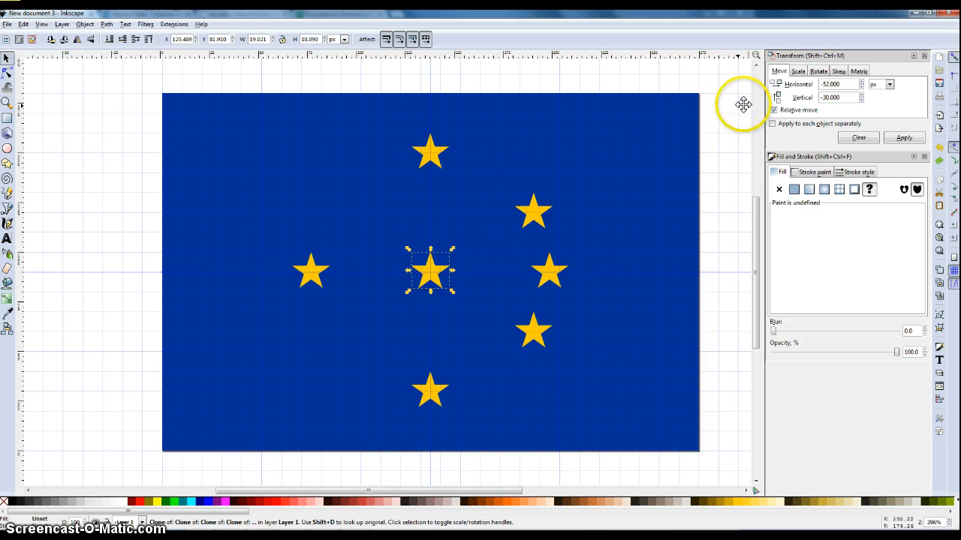
left_click(903, 137)
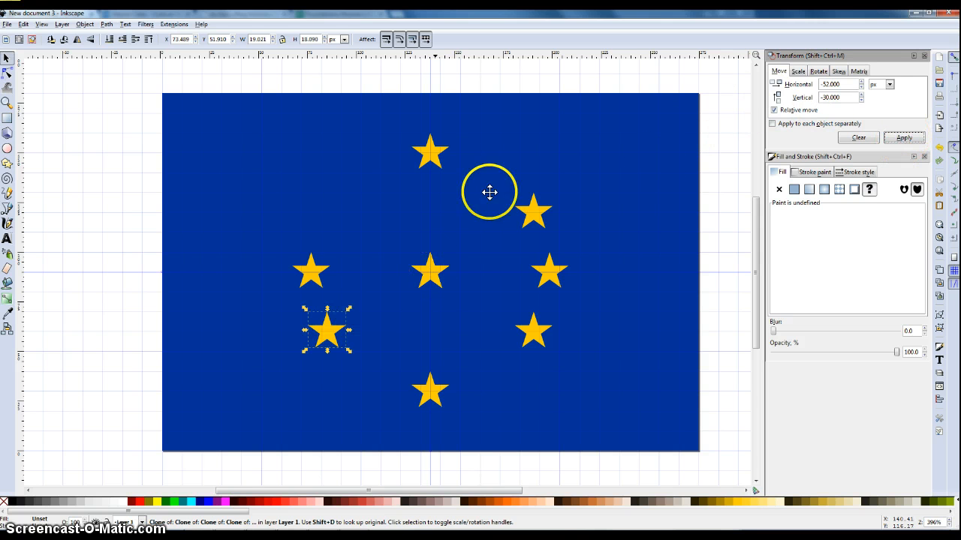
Select the next centre clone and move it -52 px horizontally and 30 px vertically.
left_click(430, 268)
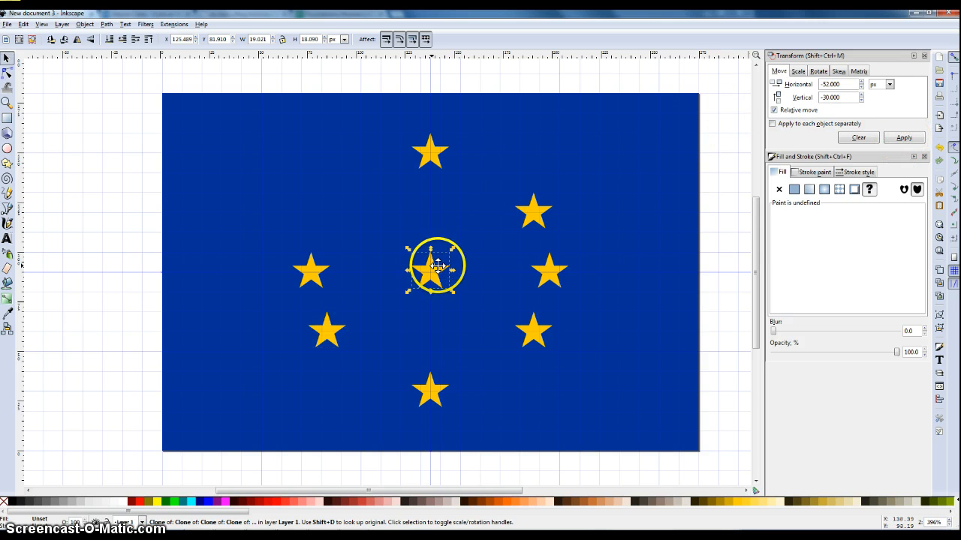
left_click(823, 100)
key("BackSpace")
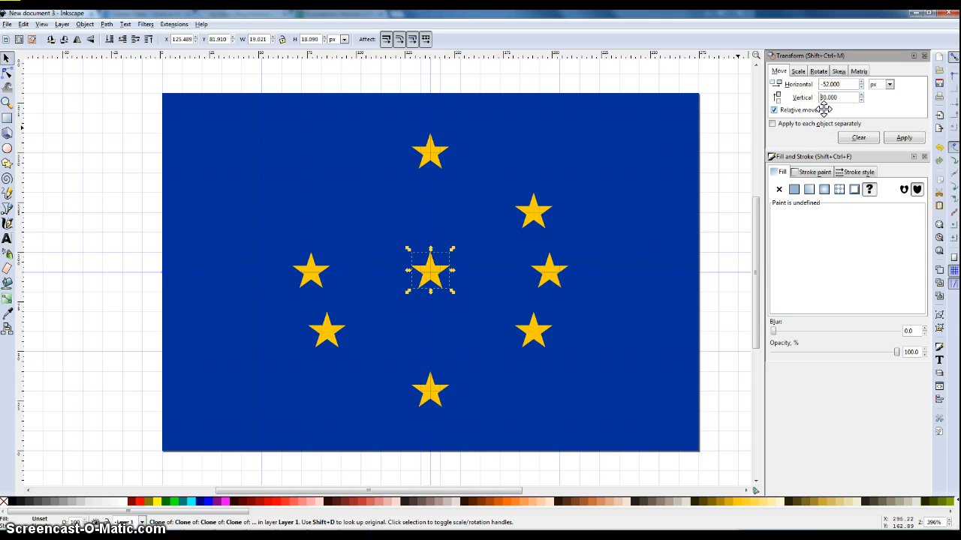
left_click(904, 138)
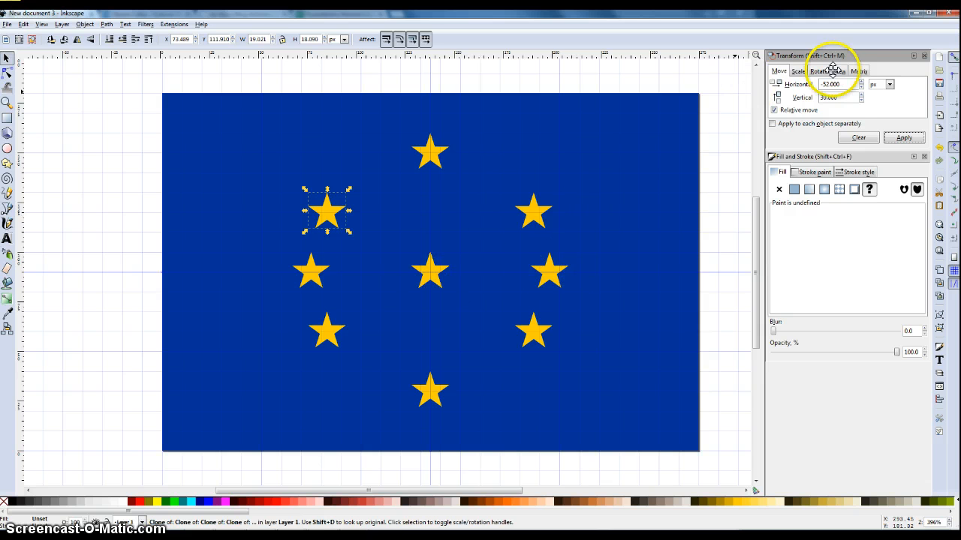
Move one centre clone 30 px horizontally and 52 px vertically, and the next one -30 px horizontally and 52 px vertically.
left_click_drag(847, 85, 804, 85)
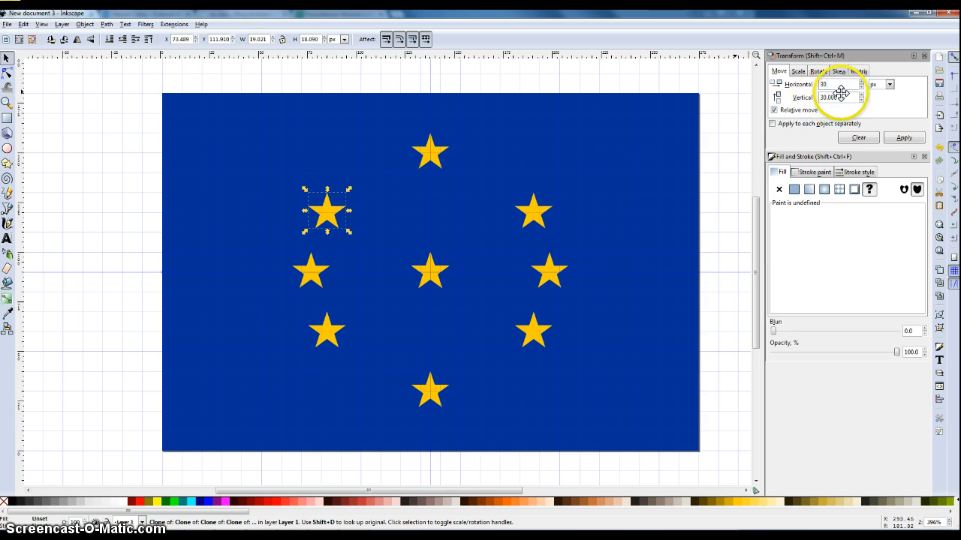
key("Tab")
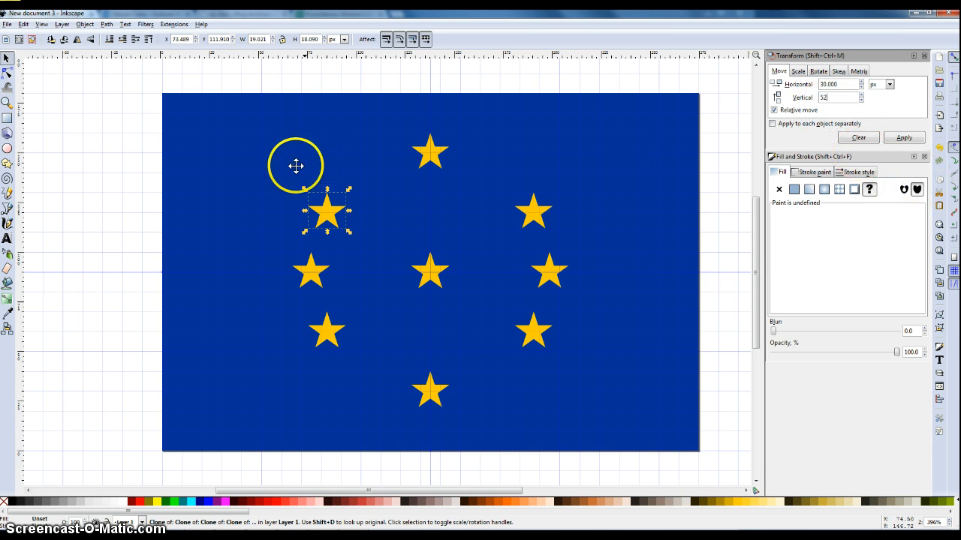
left_click(434, 269)
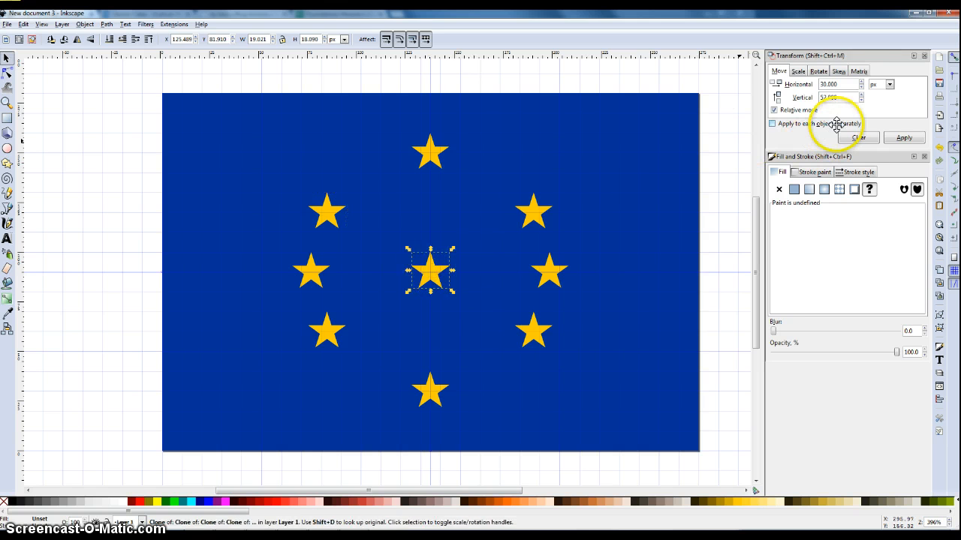
left_click(913, 138)
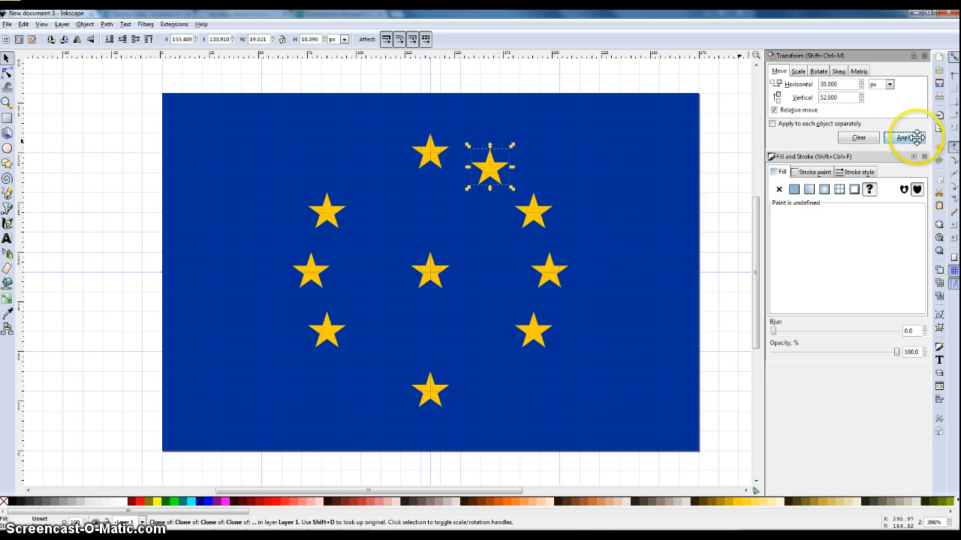
left_click(432, 265)
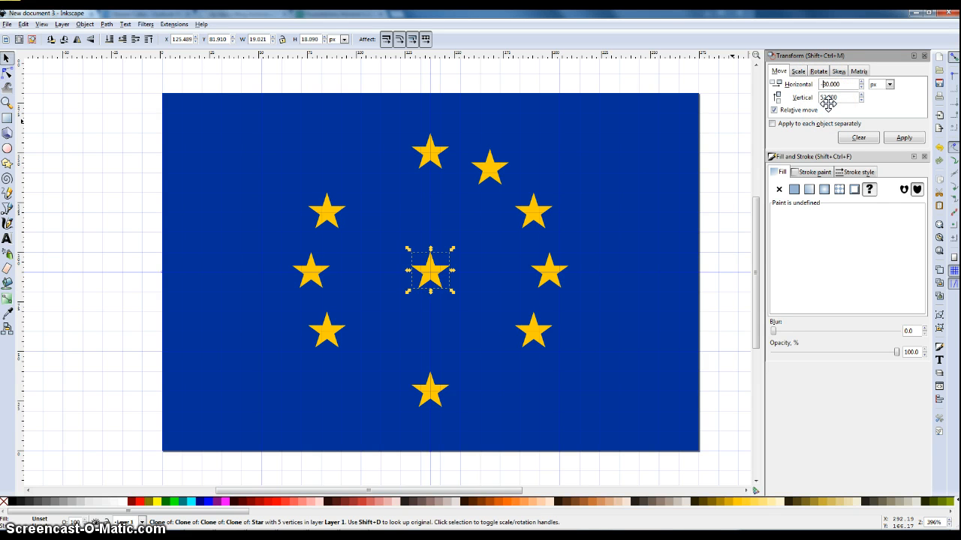
left_click(913, 135)
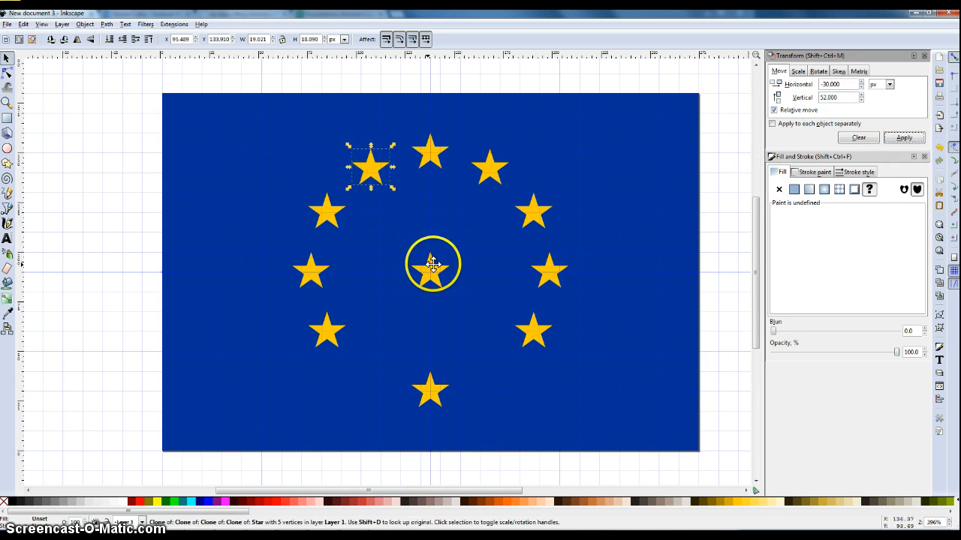
Select the next centre clone and move it -30 px horizontally and -52 px vertically.
left_click(435, 266)
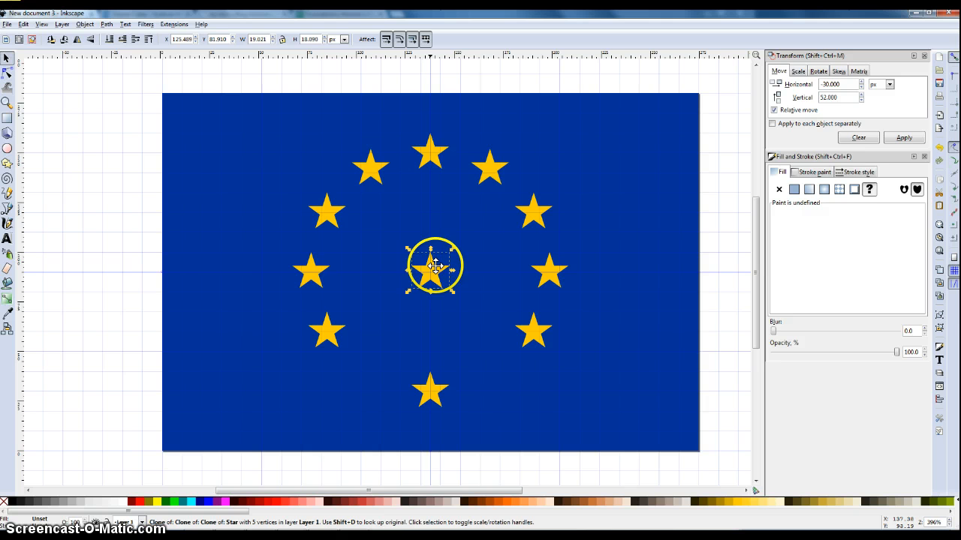
left_click(821, 96)
type("-")
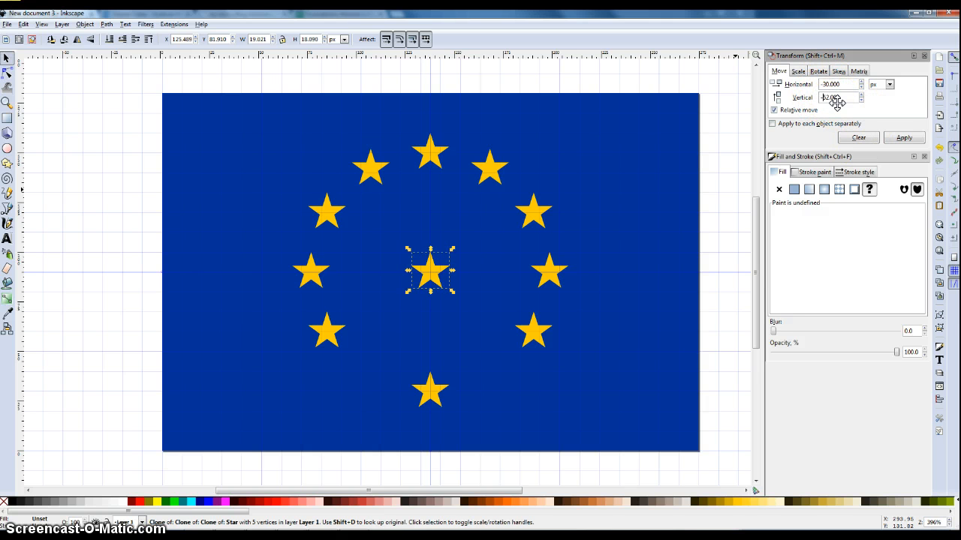
left_click(901, 138)
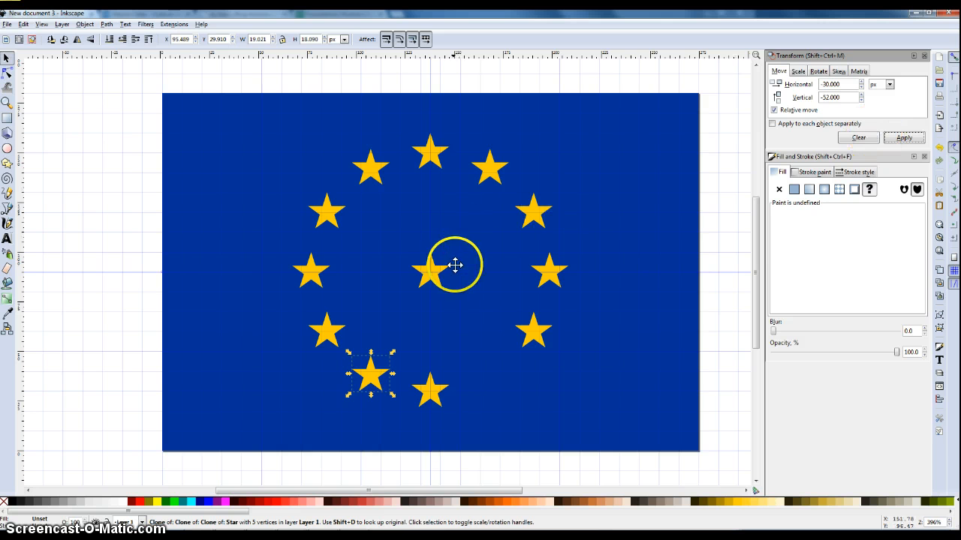
Select the next clone at the page centre and move it 30 px horizontally and -52 px vertically.
left_click(431, 265)
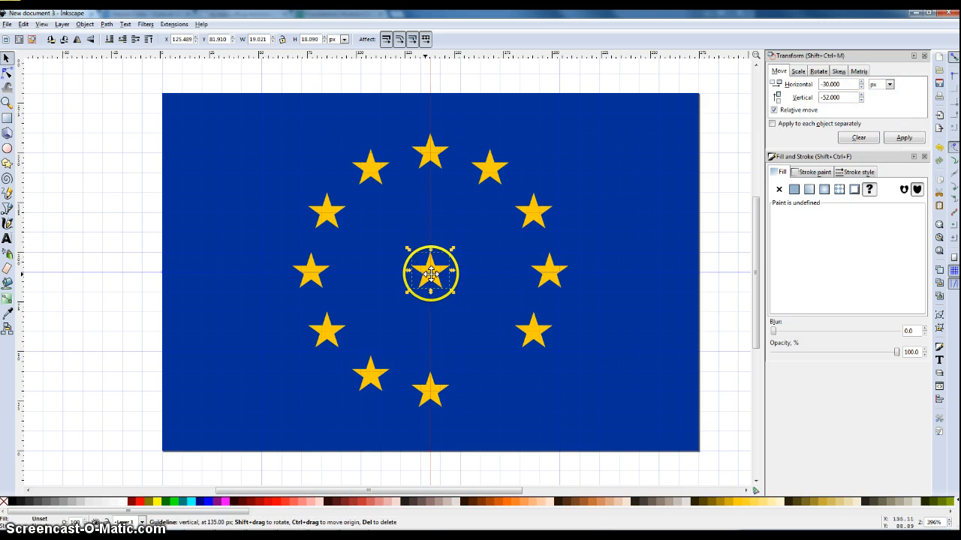
mouse_move(432, 273)
left_mouse_down()
mouse_move(468, 272)
mouse_move(425, 271)
left_mouse_up()
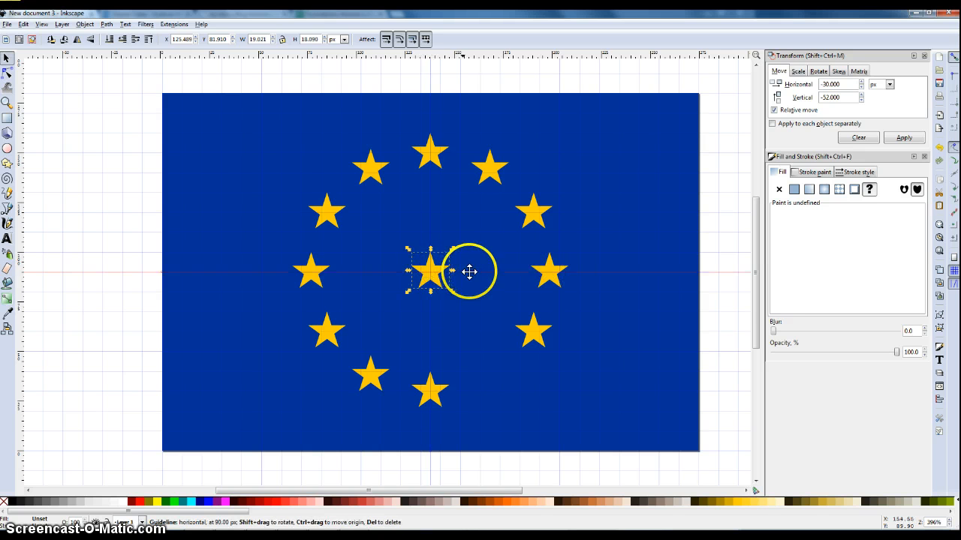
left_click(824, 84)
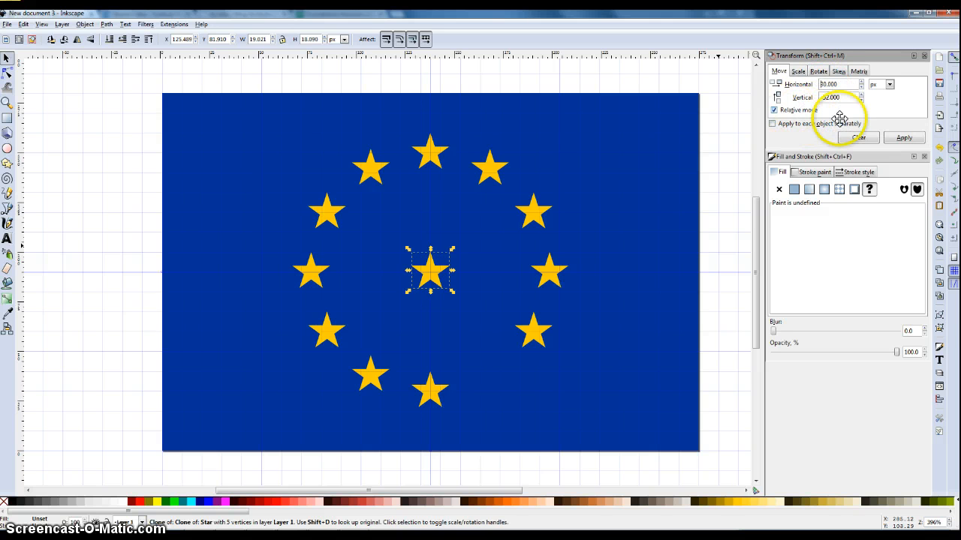
left_click(906, 139)
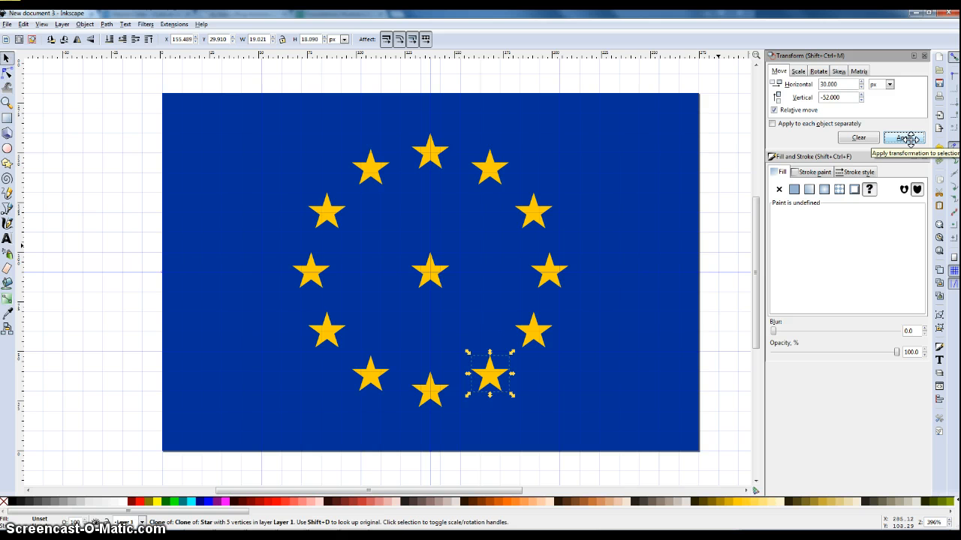
Delete all the leftover stars stacked at the page centre, keeping only the twelve in the circle.
left_click(428, 269)
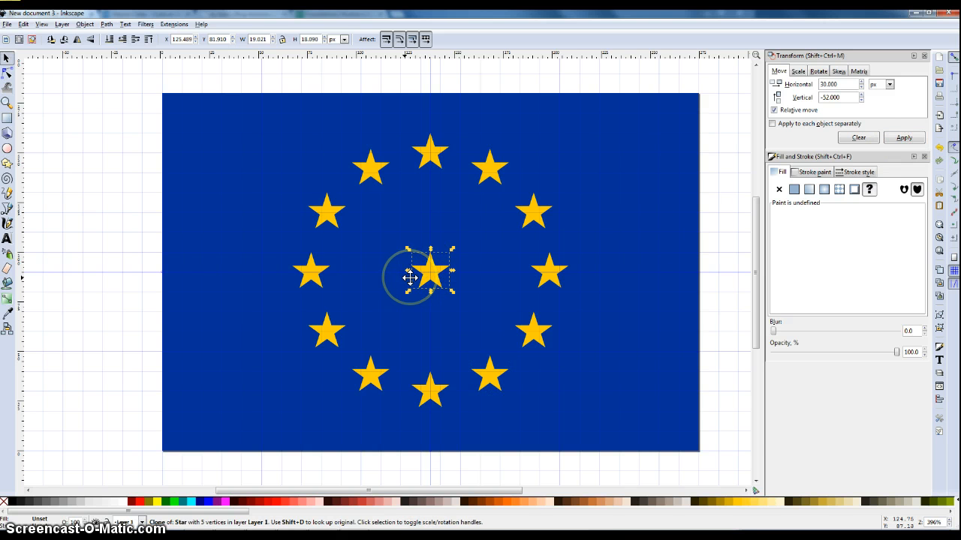
key("Delete")
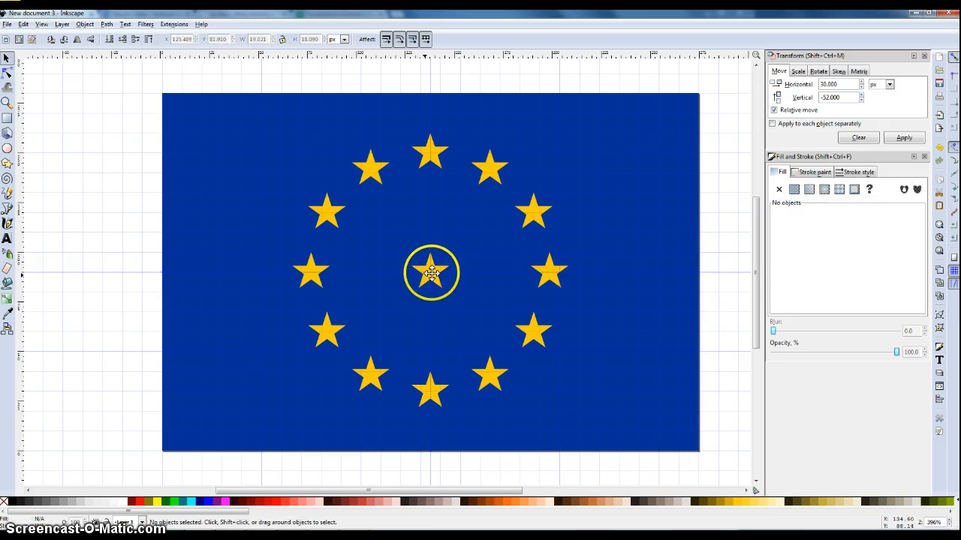
left_click(435, 271)
key("Delete")
left_click(439, 270)
key("Delete")
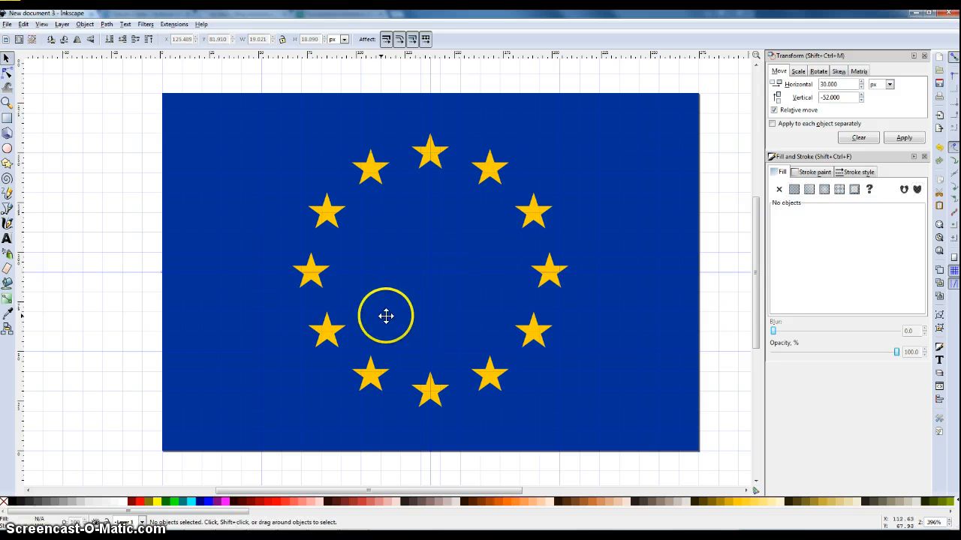